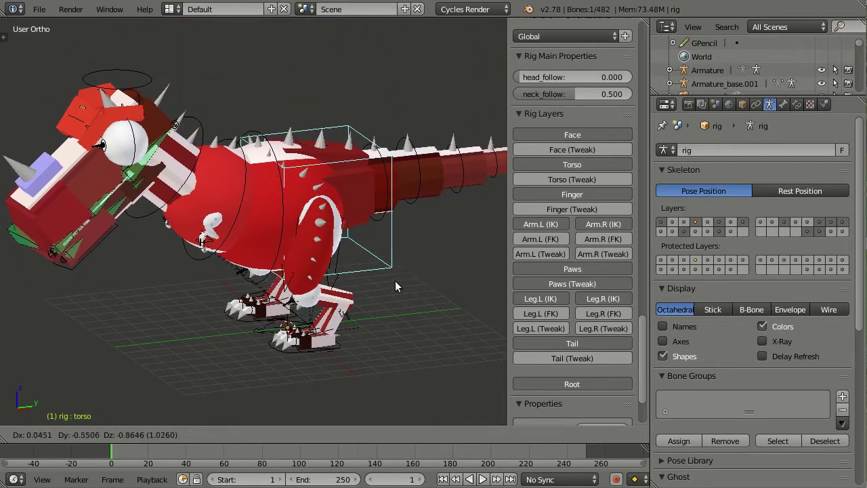
Confirm the torso control's raised position before switching to a fresh empty scene.
left_click(430, 276)
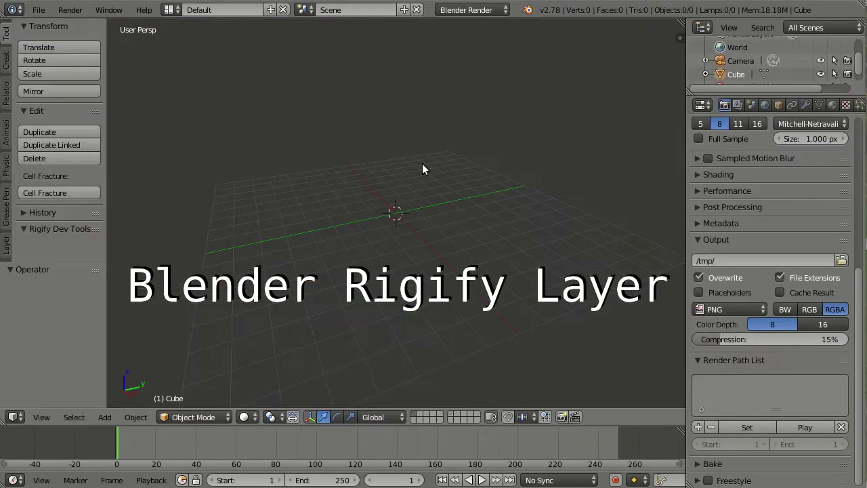
Add a Pitchipoy Human metarig and frame it in a front orthographic view.
key("shift+a")
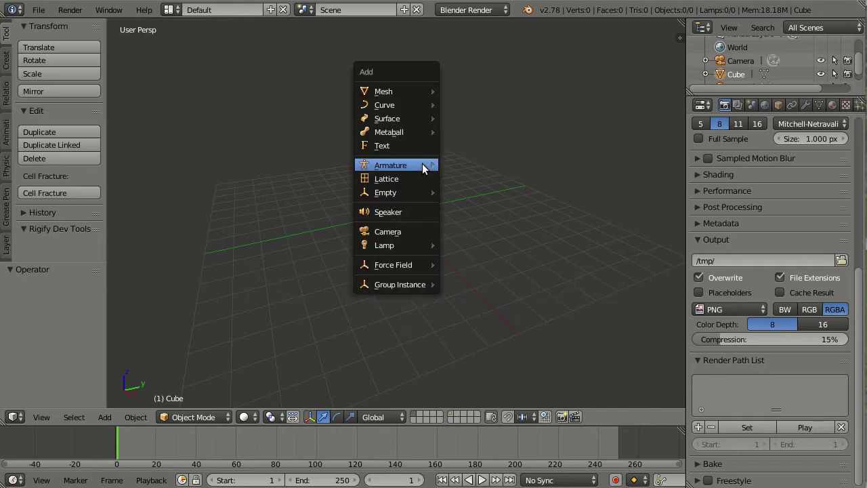
left_click(548, 192)
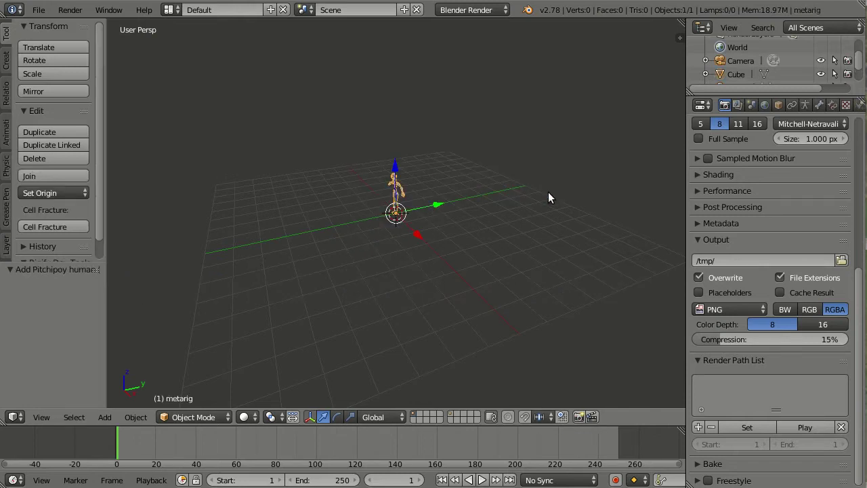
key("ctrl+space")
key("KP_Decimal")
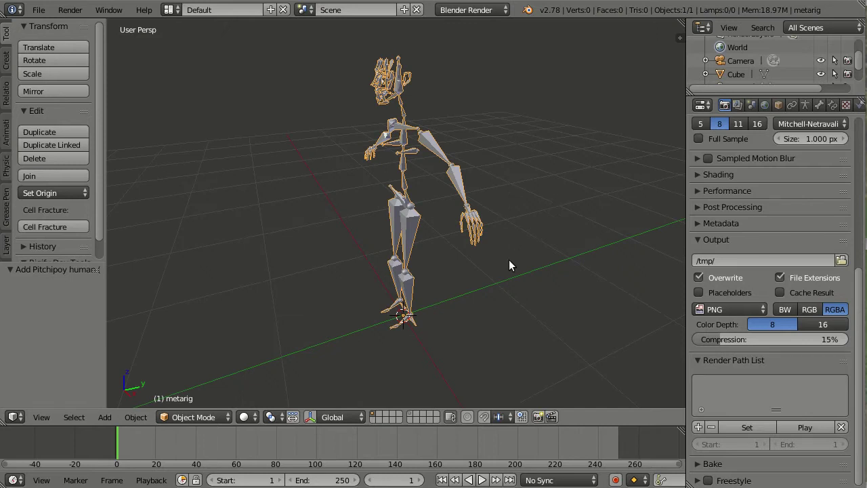
middle_click_drag(411, 265, 465, 248)
key("KP_5")
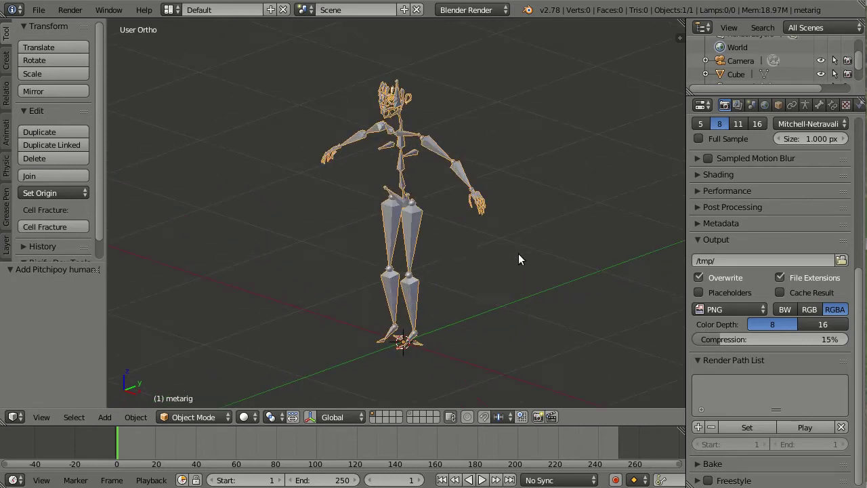
Generate the Rigify control rig from the metarig's Armature data settings.
left_click(806, 104)
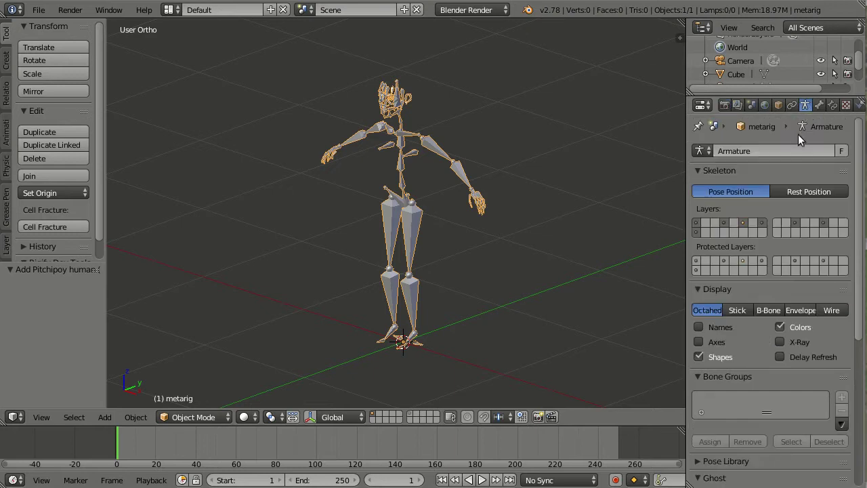
scroll(799, 183, "down", 2)
scroll(803, 237, "down", 8)
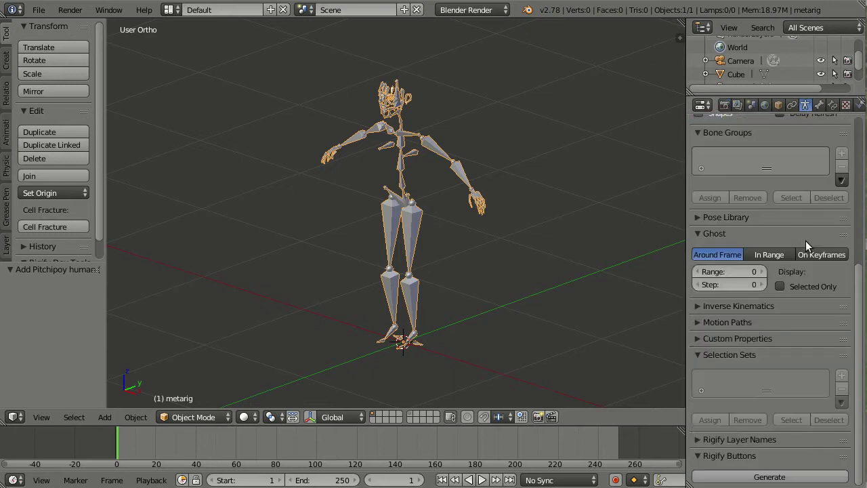
left_click(806, 476)
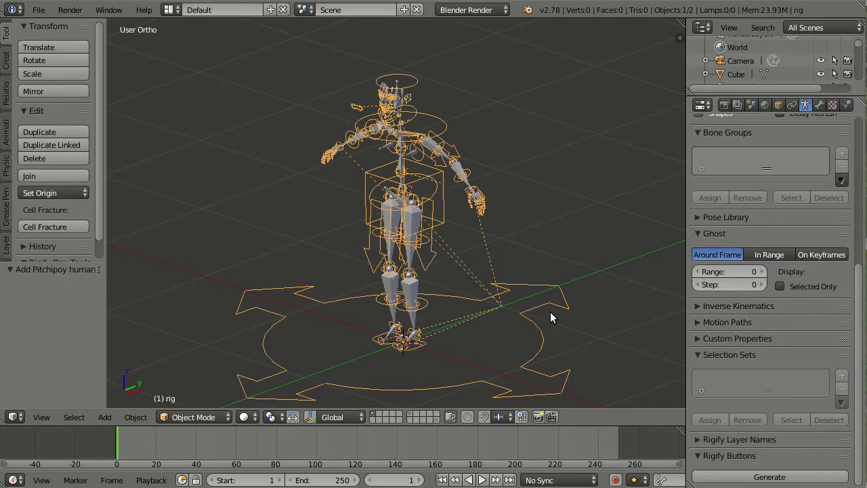
Move the generated rig to scene layer 2 and make that layer visible.
key("m")
left_click(667, 342)
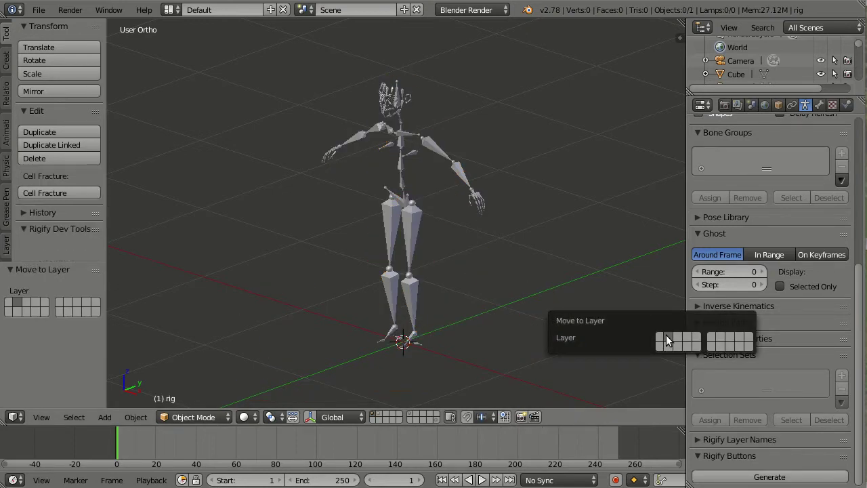
left_click(381, 414)
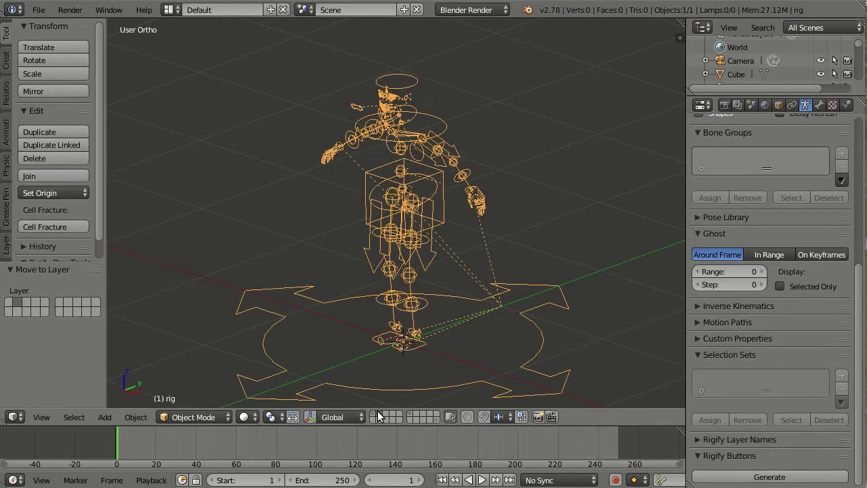
Show the viewport sidebar and bring its Rig Layers panel into view.
left_click(680, 38)
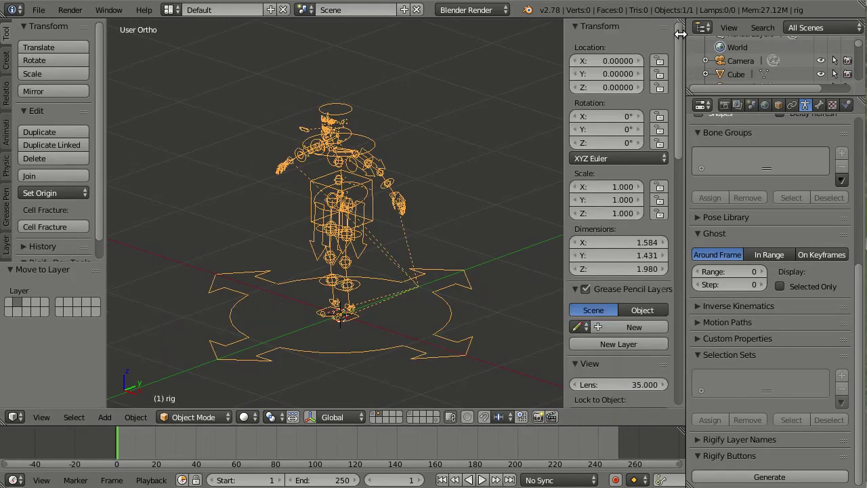
left_click_drag(680, 46, 680, 336)
scroll(441, 300, "up", 1)
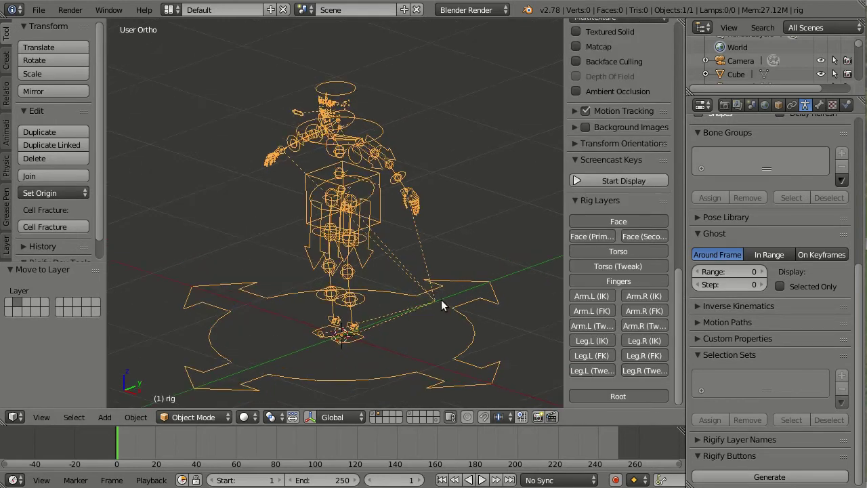
scroll(439, 298, "up", 1)
scroll(462, 311, "up", 1)
scroll(462, 312, "down", 1, "ctrl")
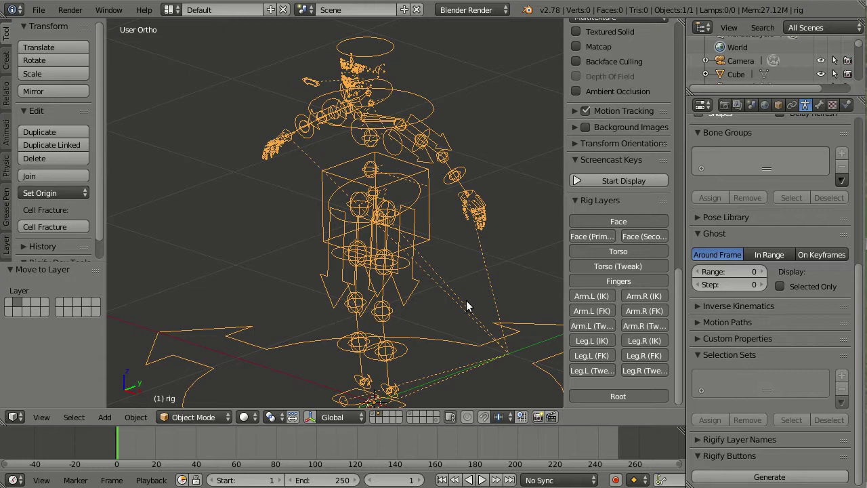
scroll(786, 134, "up", 5)
scroll(784, 135, "up", 4)
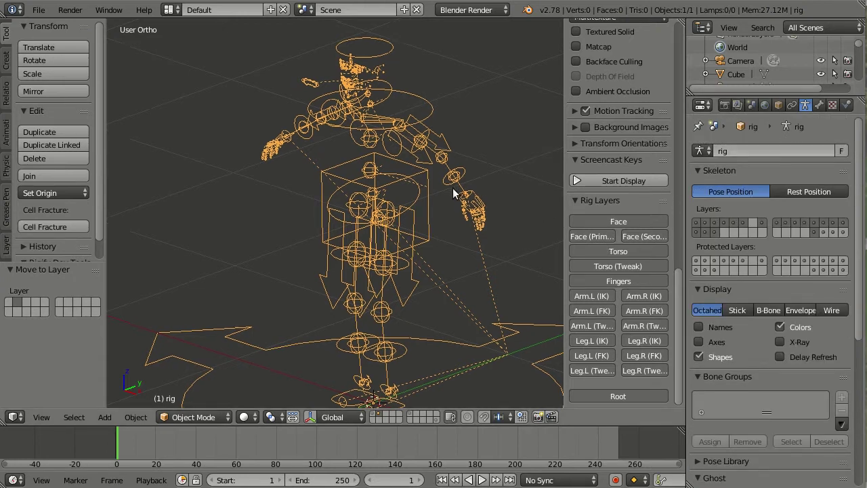
scroll(448, 310, "up", 3)
scroll(448, 310, "up", 1)
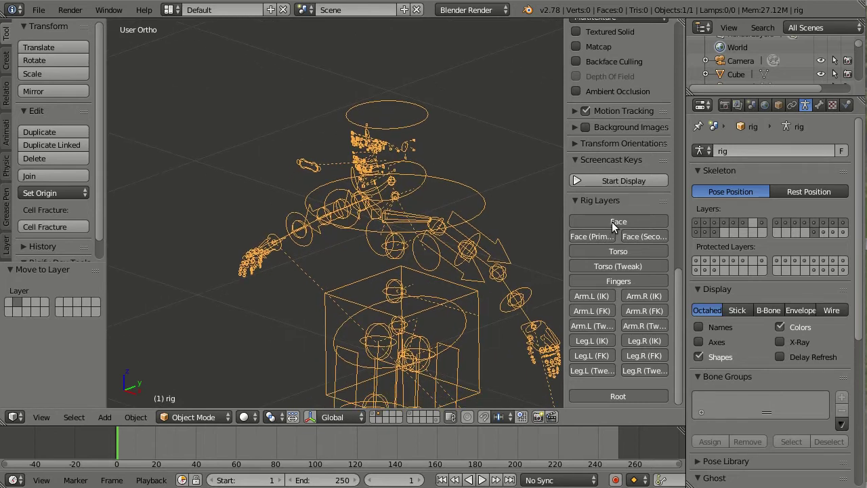
Hide the Face, Face Primary/Secondary, Torso, Torso tweak, Fingers and Arm rig layers.
left_click(697, 223)
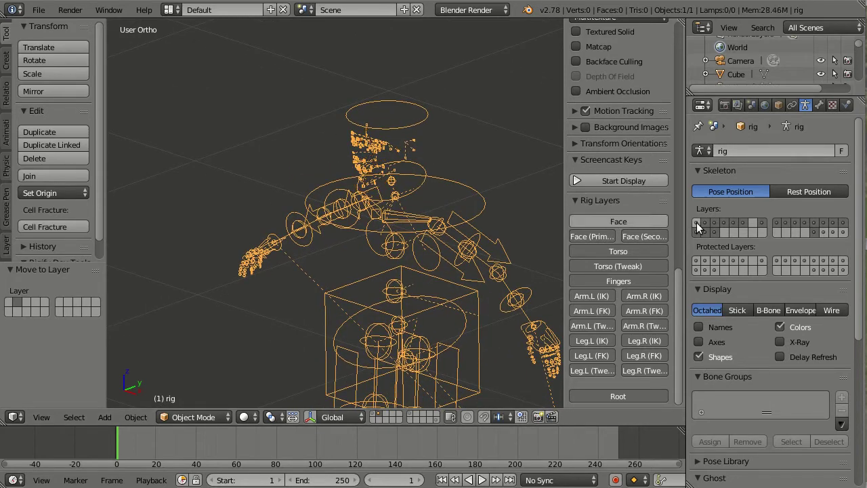
left_click(697, 223)
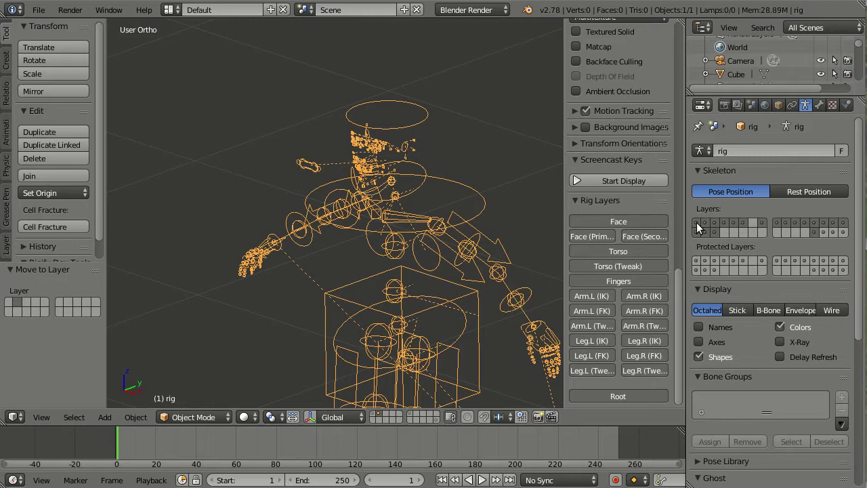
left_click(636, 221)
left_click(600, 233)
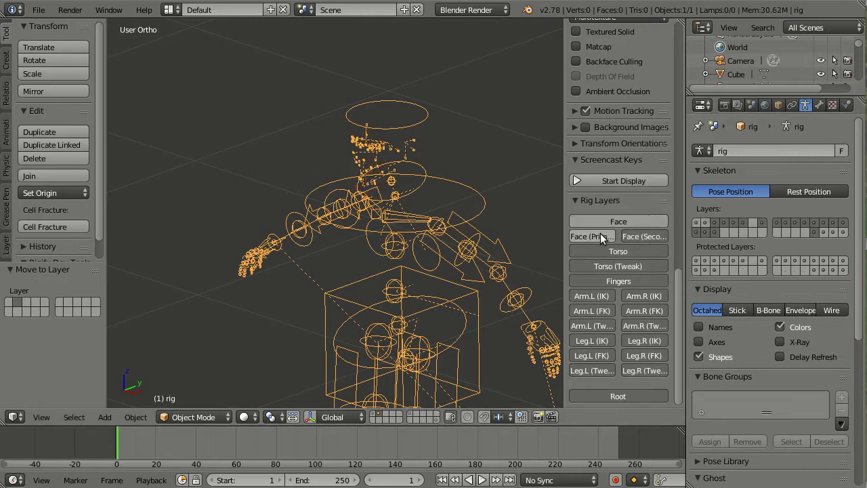
left_click(639, 234)
left_click(625, 248)
left_click_drag(625, 246, 642, 344)
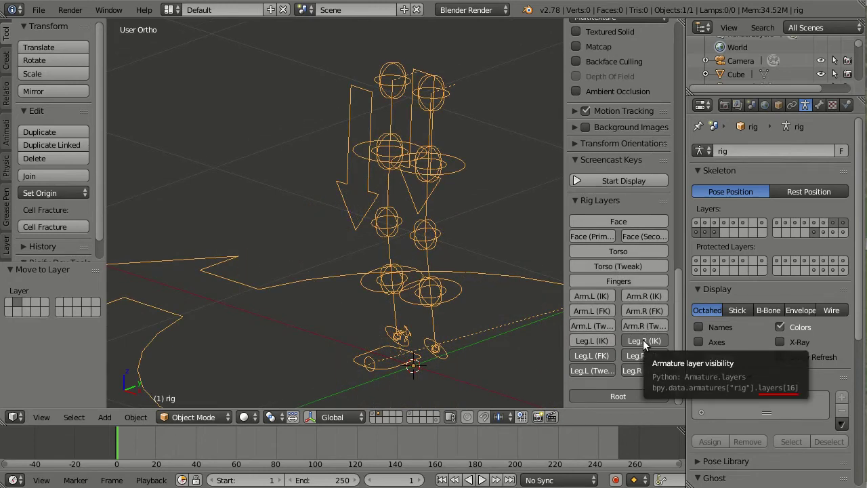
Toggle the Leg.R (IK) layer off and back on, then return to scene layer 1.
left_click(642, 339)
left_click(642, 339)
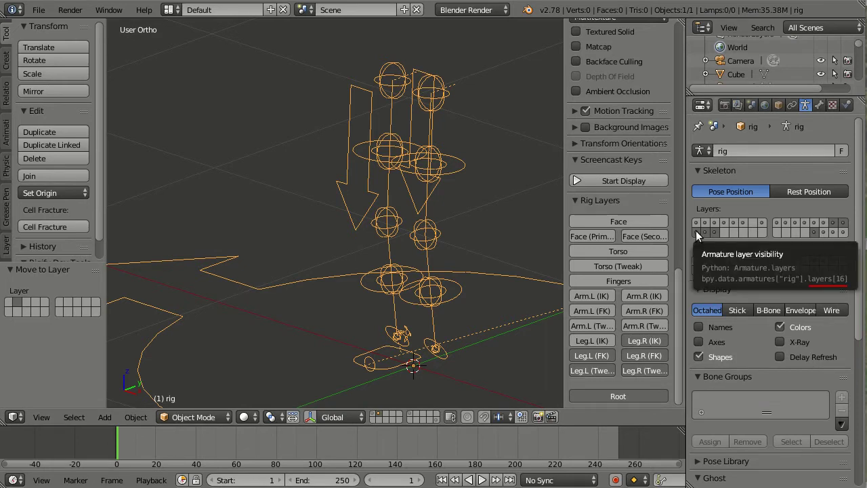
left_click(373, 415)
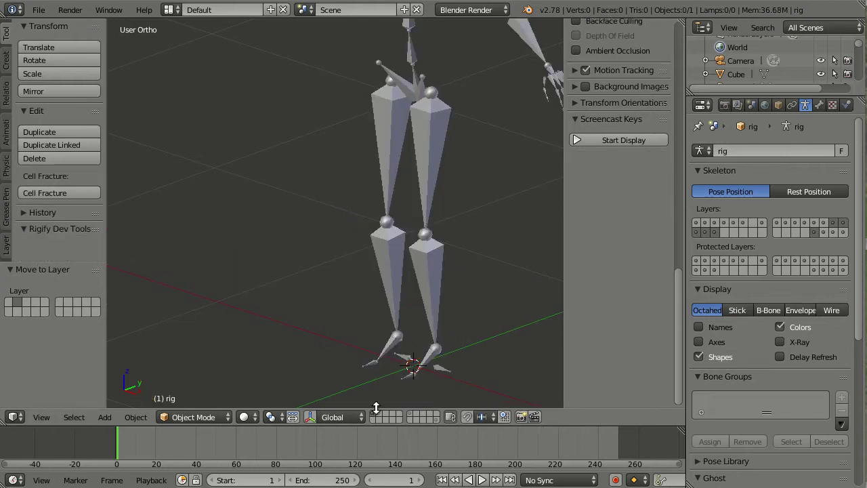
Select the metarig and expand its Rigify Layer Names, widening the Properties editor.
right_click(431, 166)
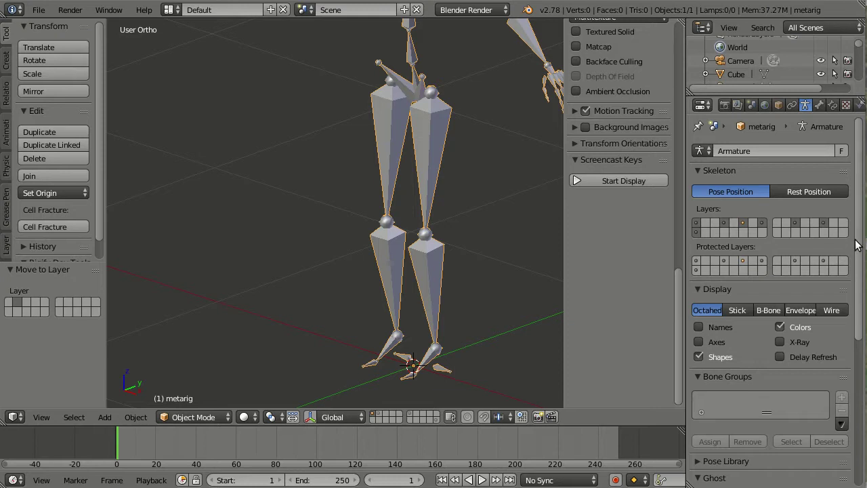
left_click_drag(857, 244, 849, 426)
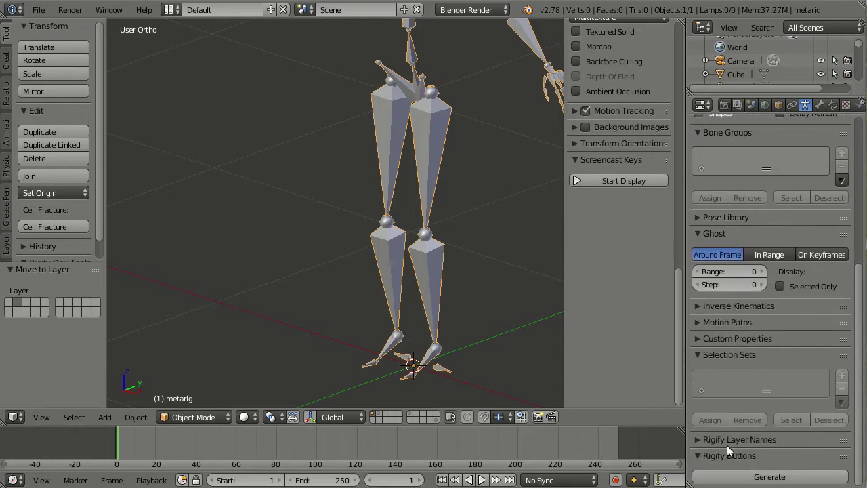
left_click(812, 440)
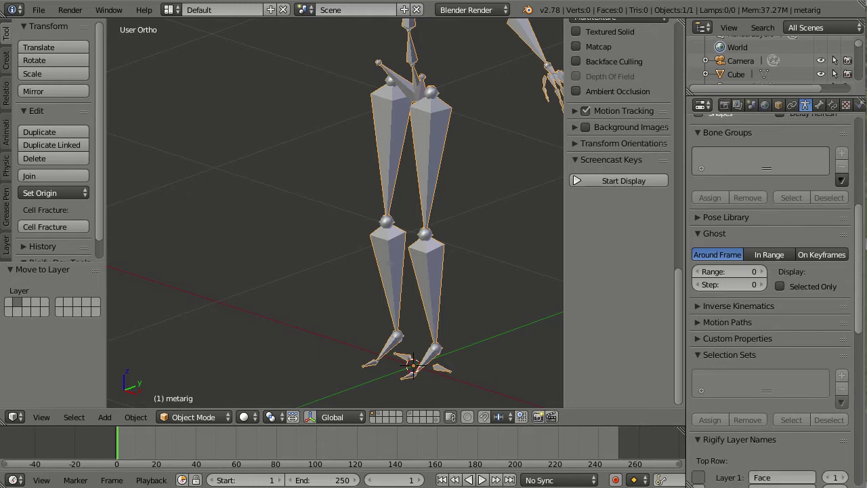
left_click_drag(861, 303, 855, 400)
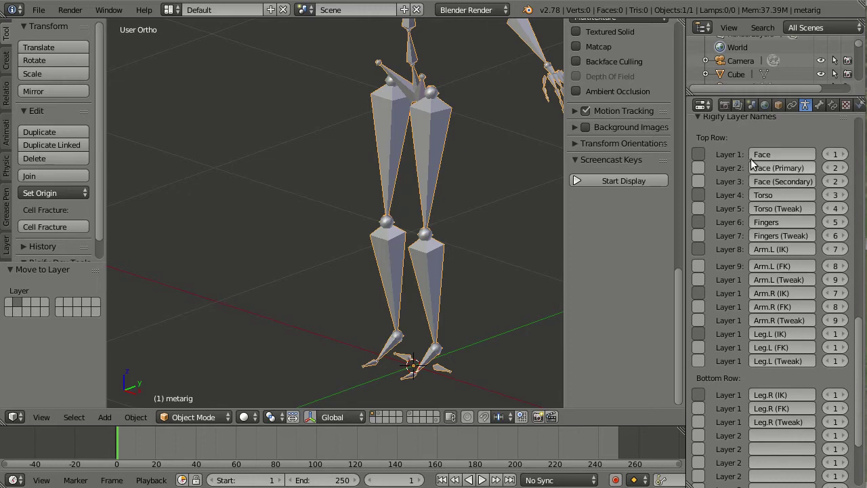
scroll(732, 319, "down", 1)
scroll(732, 319, "down", 2)
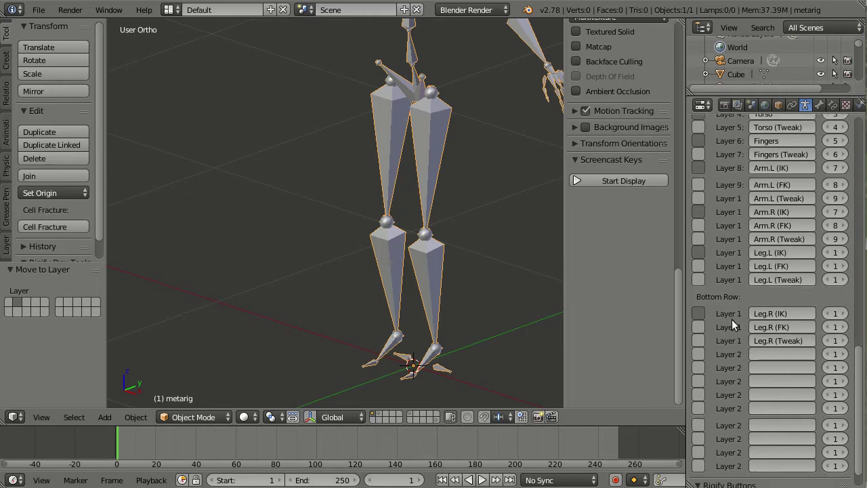
scroll(731, 319, "down", 1)
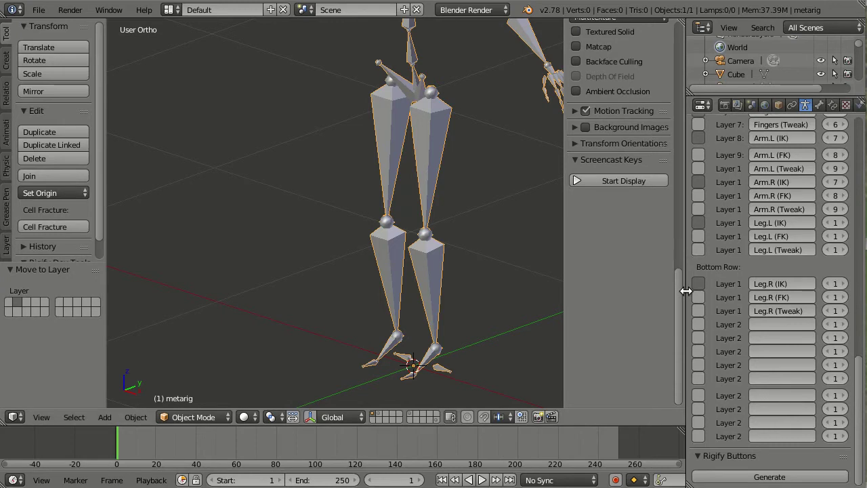
left_click_drag(686, 290, 649, 292)
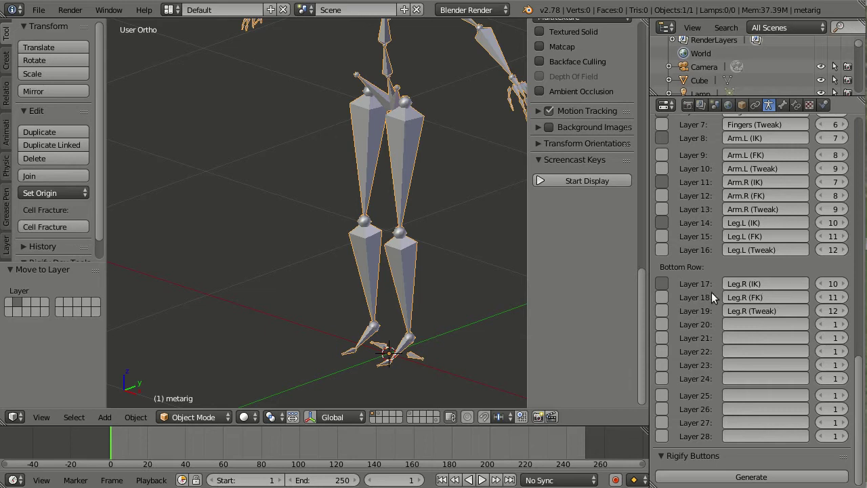
Toggle Layer 17 off and on, then show the active bone's settings.
left_click(661, 283)
left_click(660, 283)
left_click(660, 283)
left_click(660, 283)
left_click(783, 104)
scroll(857, 344, "down", 1)
scroll(857, 344, "down", 3)
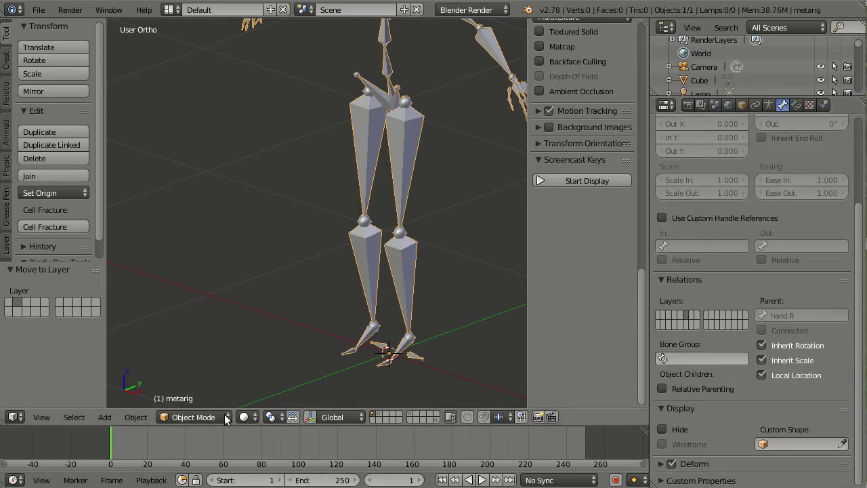
left_click(193, 417)
In Pose Mode, select thigh.R and view the Rigify layer names, with Leg.R on layers 17–19.
left_click(221, 371)
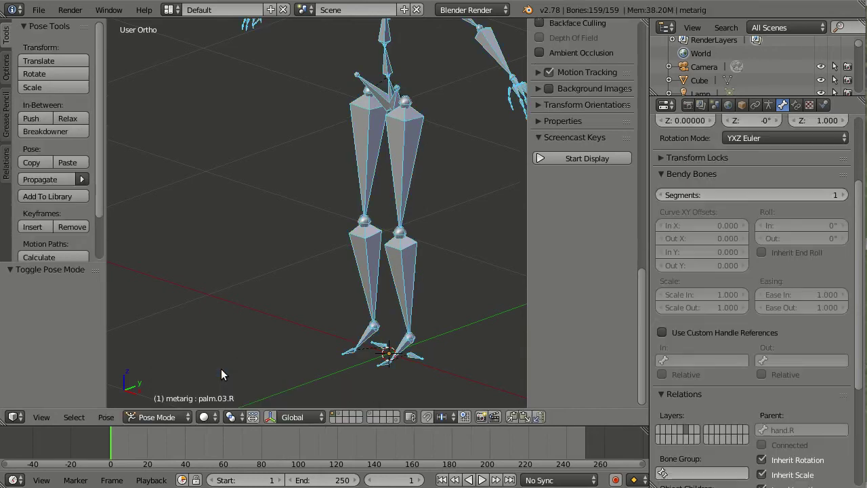
scroll(818, 440, "down", 2)
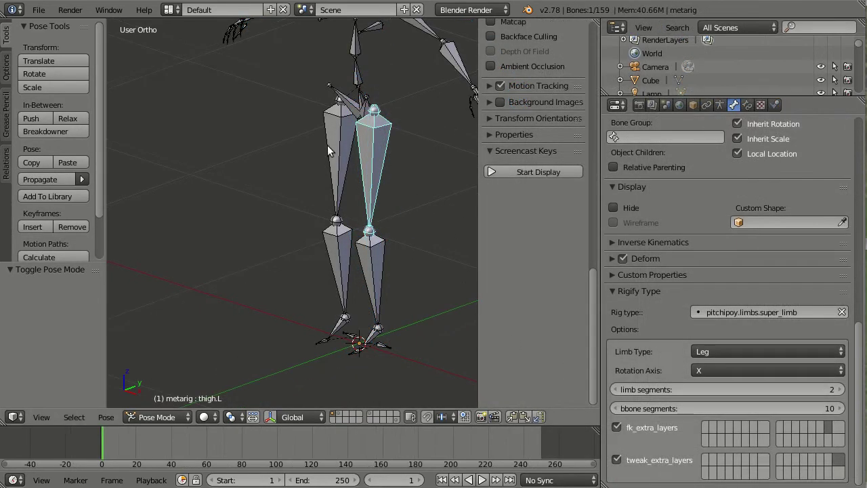
right_click(327, 144)
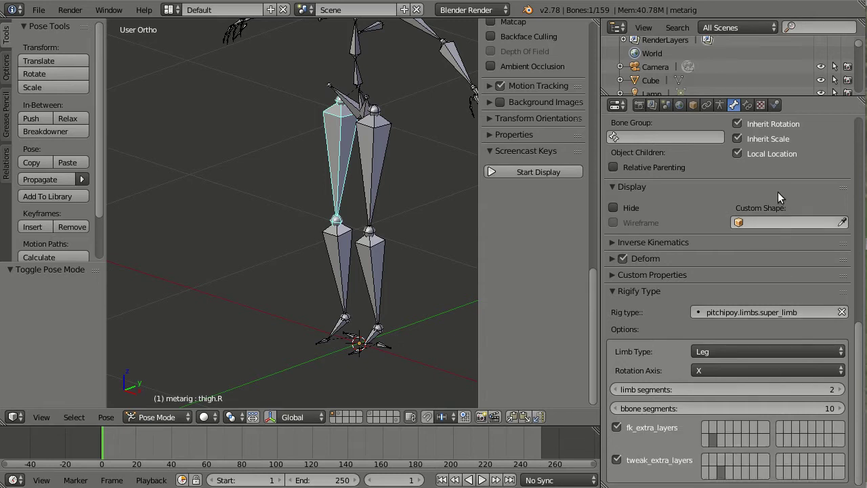
left_click(720, 104)
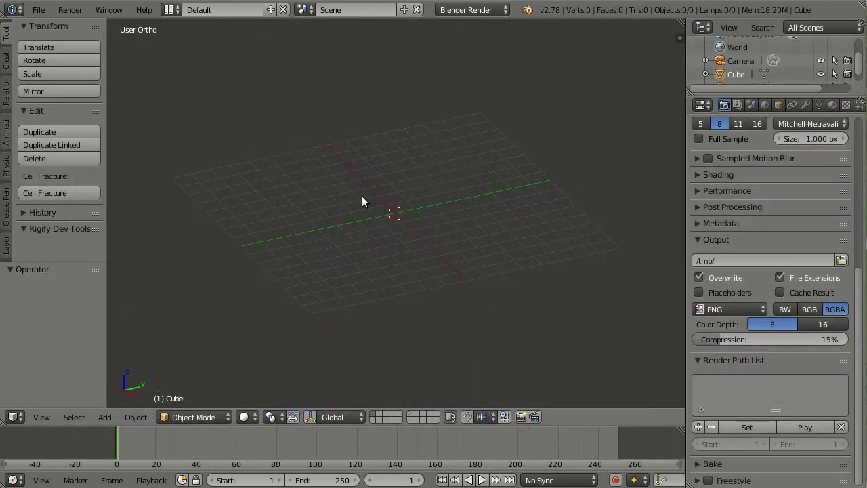
Add a single-bone armature at the origin and switch it into Edit Mode.
key("shift+a")
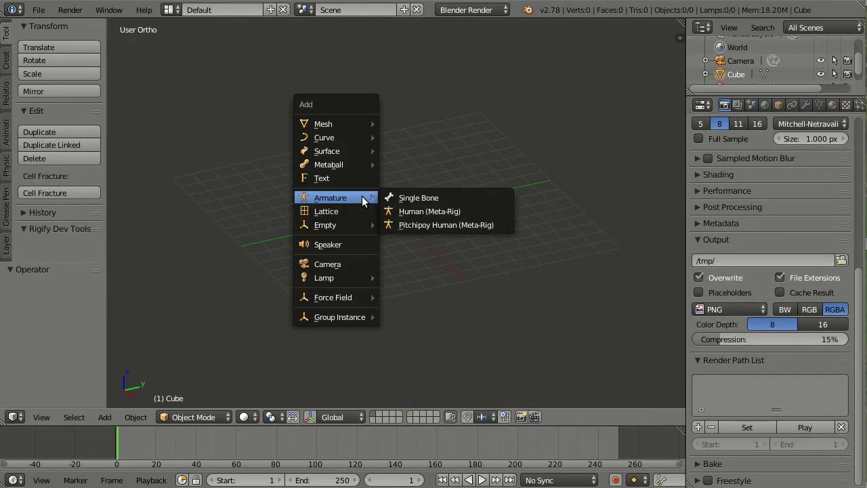
left_click(434, 198)
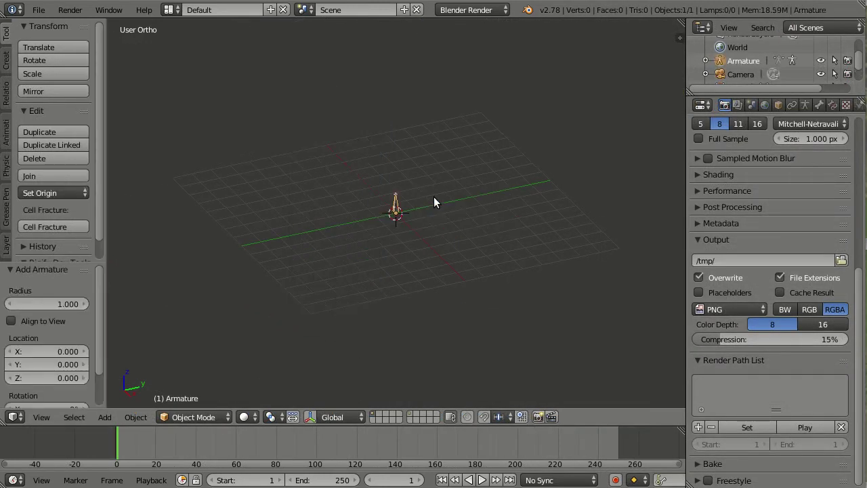
scroll(434, 197, "up", 5)
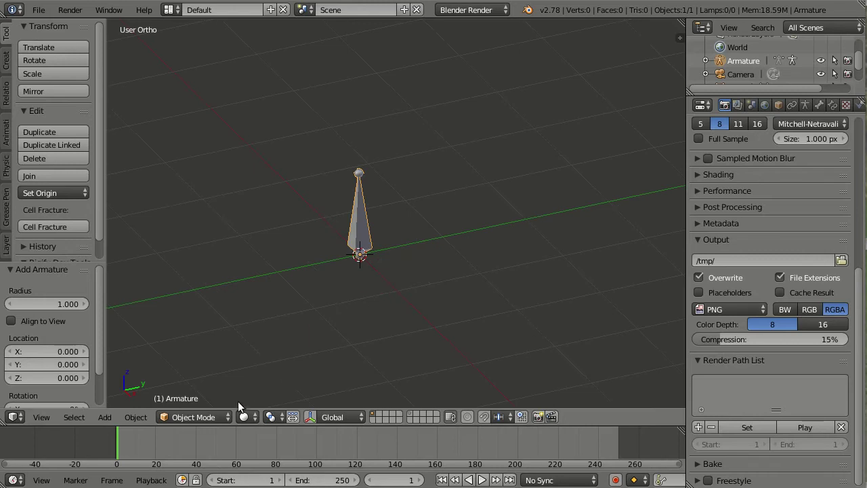
left_click(205, 416)
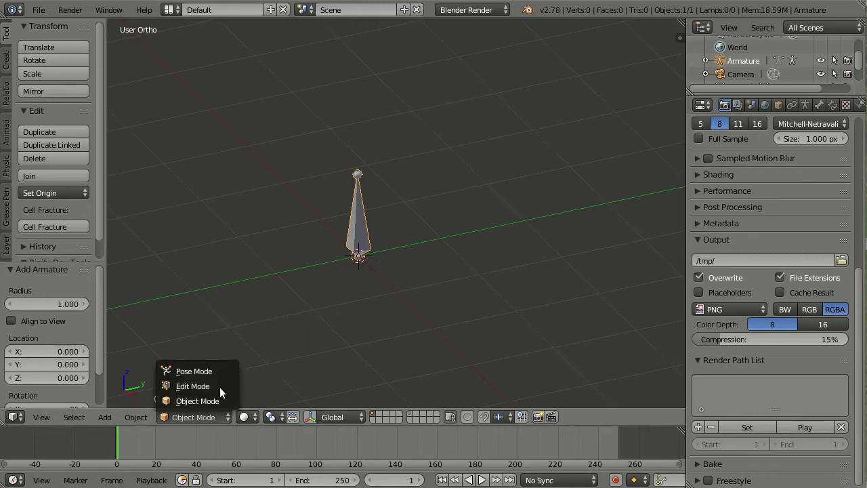
left_click(220, 387)
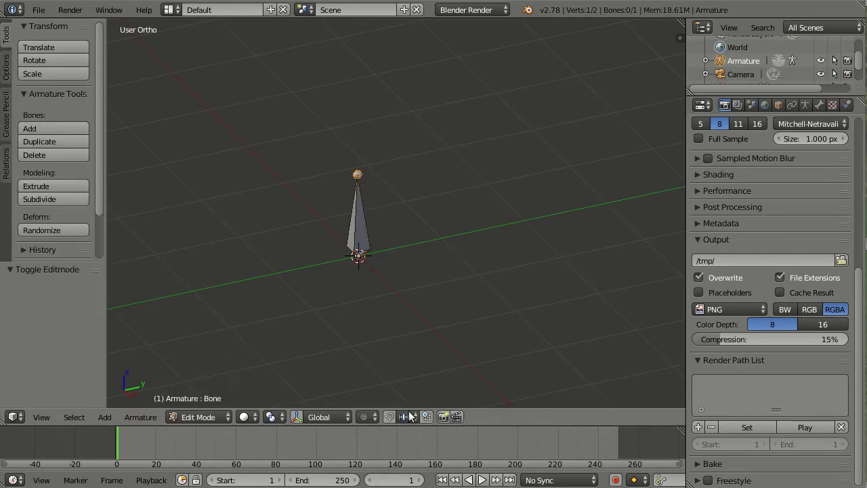
Choose pitchipoy.limbs.super_rear_paw from the Rigify sample list in Armature data.
left_click(805, 104)
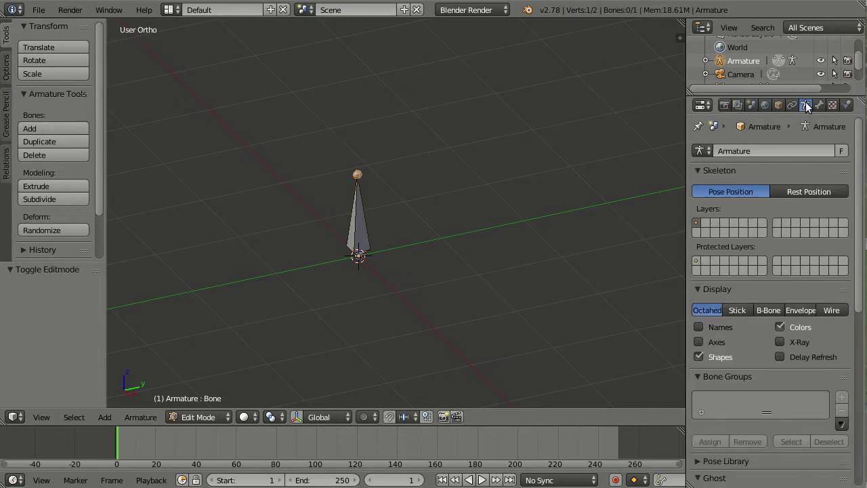
scroll(778, 261, "down", 6)
scroll(778, 262, "down", 3)
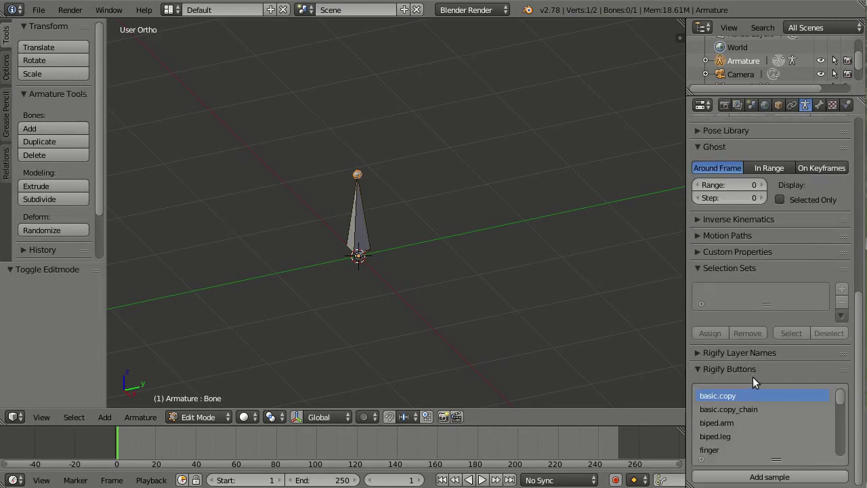
scroll(767, 418, "down", 1)
scroll(767, 417, "down", 7)
scroll(767, 418, "down", 3)
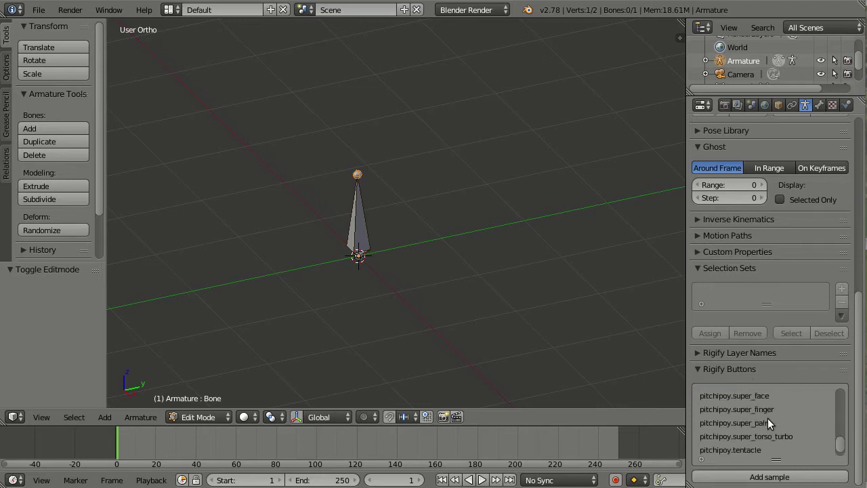
scroll(767, 418, "up", 2)
scroll(767, 418, "up", 2)
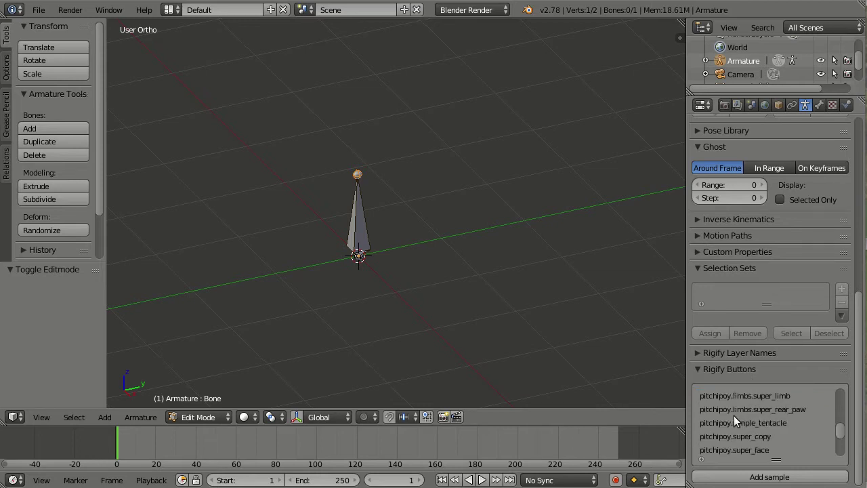
left_click(794, 409)
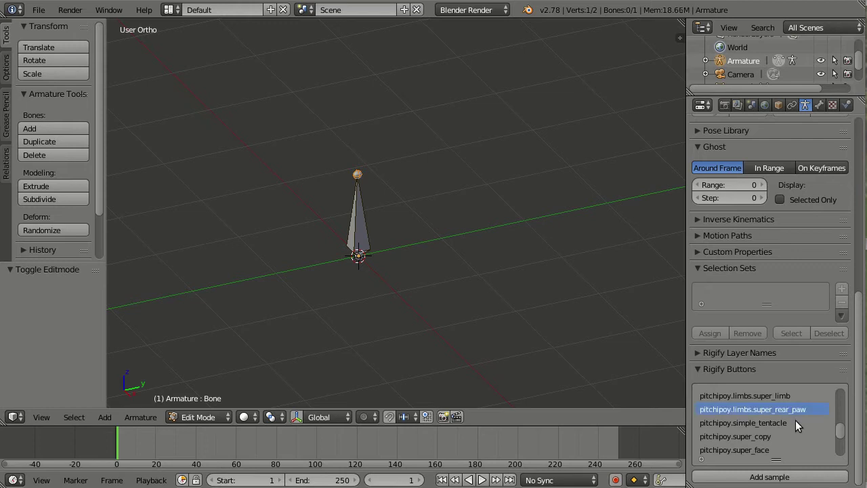
Add the rear paw leg sample and move it 0.230 along X.
left_click(794, 477)
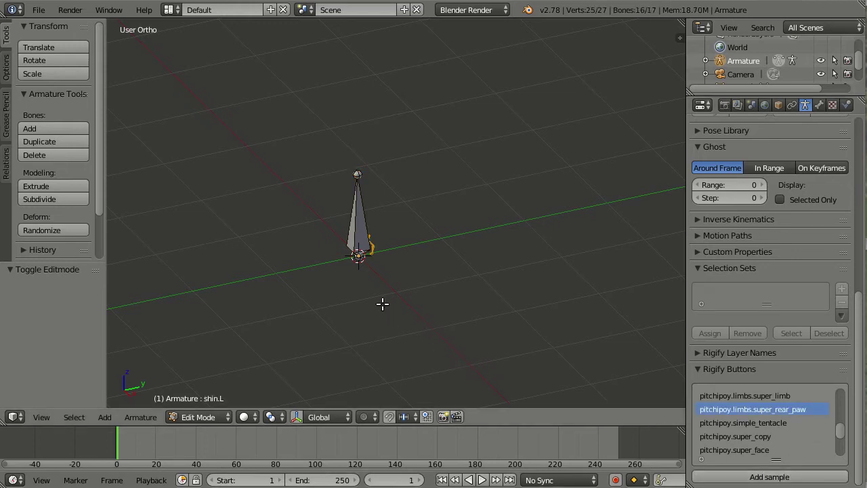
scroll(383, 304, "up", 4)
mouse_move(383, 304)
middle_mouse_down("shift")
mouse_move(441, 286)
mouse_move(489, 258)
middle_mouse_up("shift")
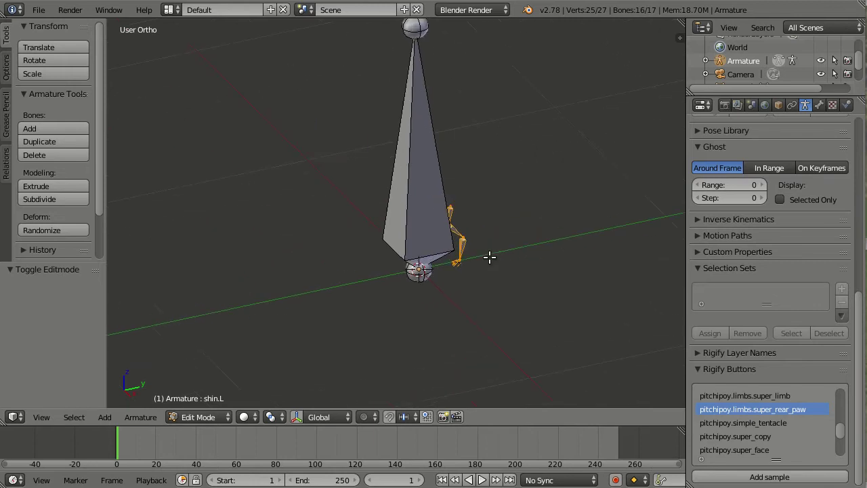
scroll(489, 258, "up", 1)
key("g")
key("x")
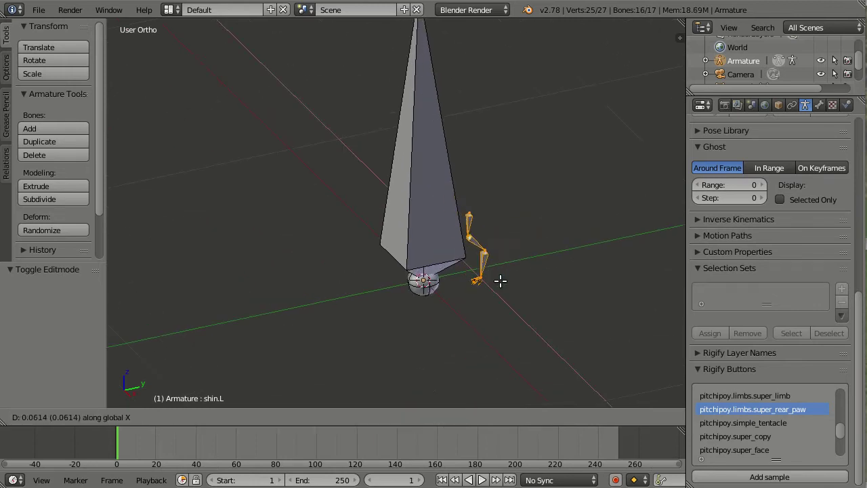
left_click(512, 297)
Delete the original big bone, frame the leg bones, and display them as wireframe.
right_click(432, 209)
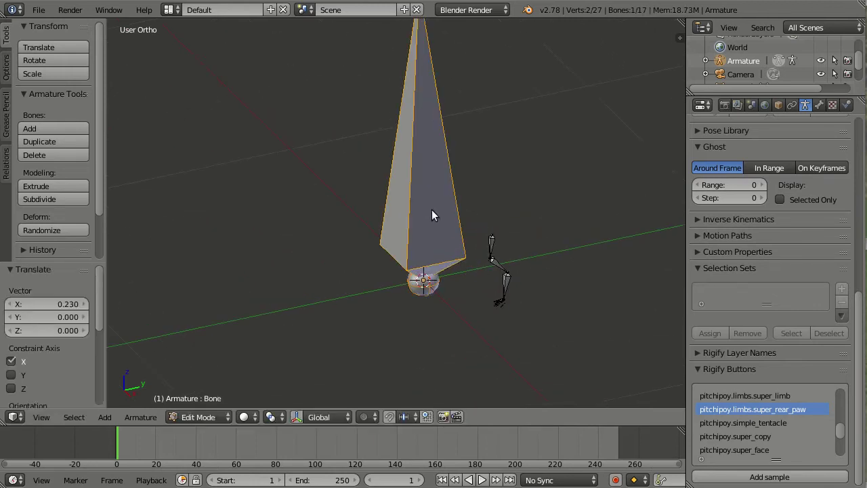
key("x")
left_click(431, 209)
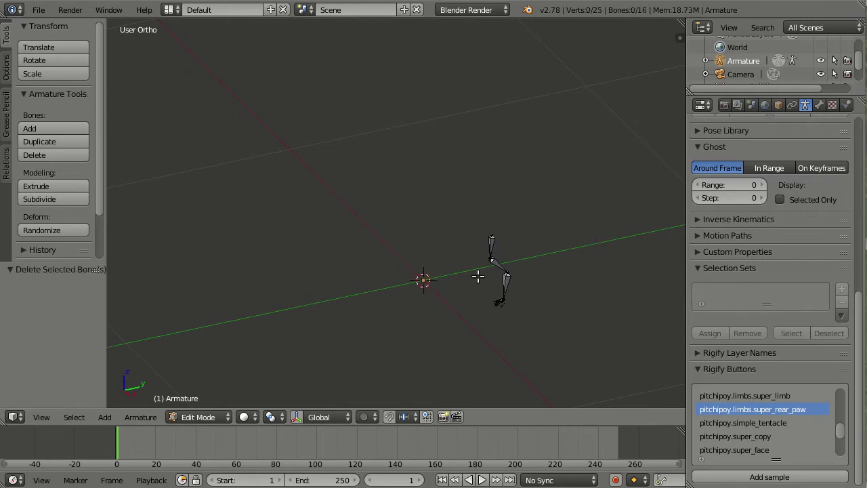
key("Home")
key("z")
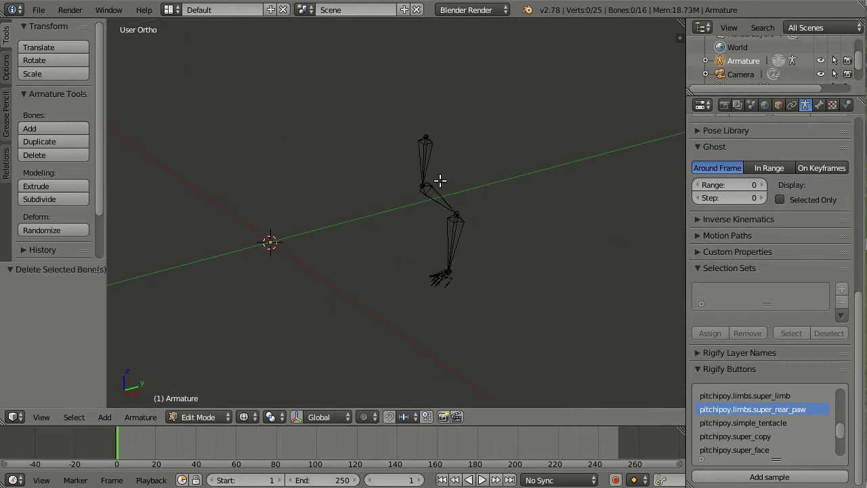
Duplicate all leg bones and place the copy at X -0.357.
key("a")
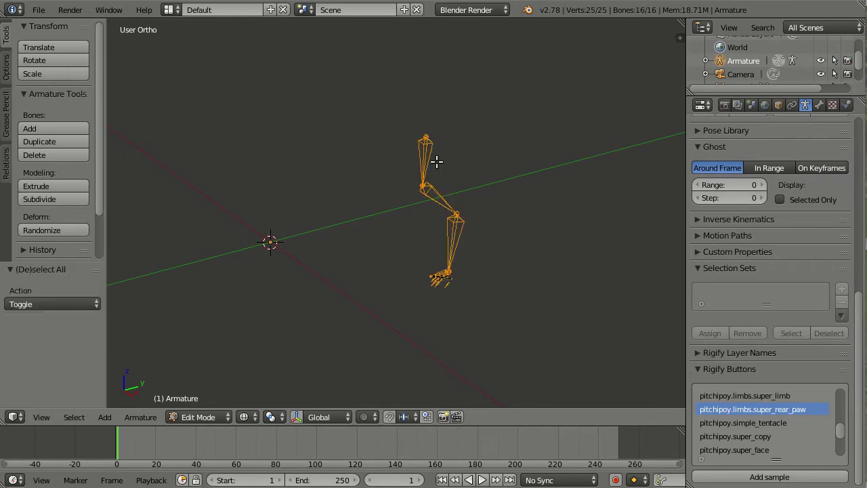
key("shift+d")
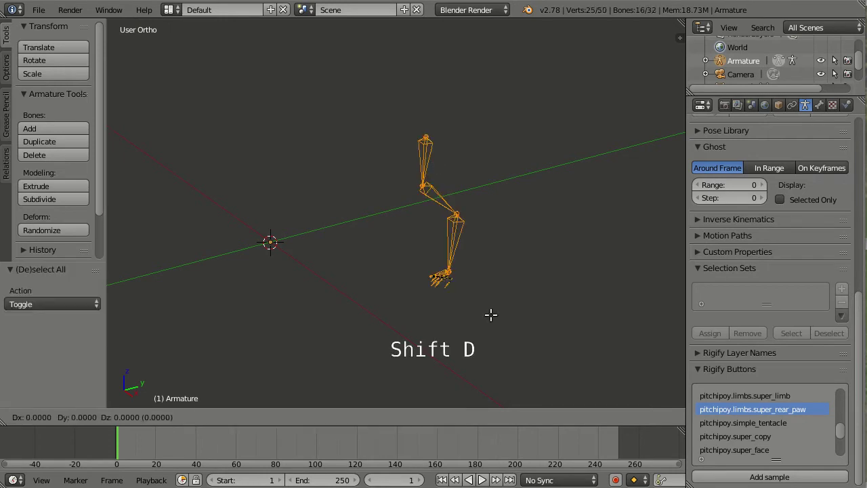
key("x")
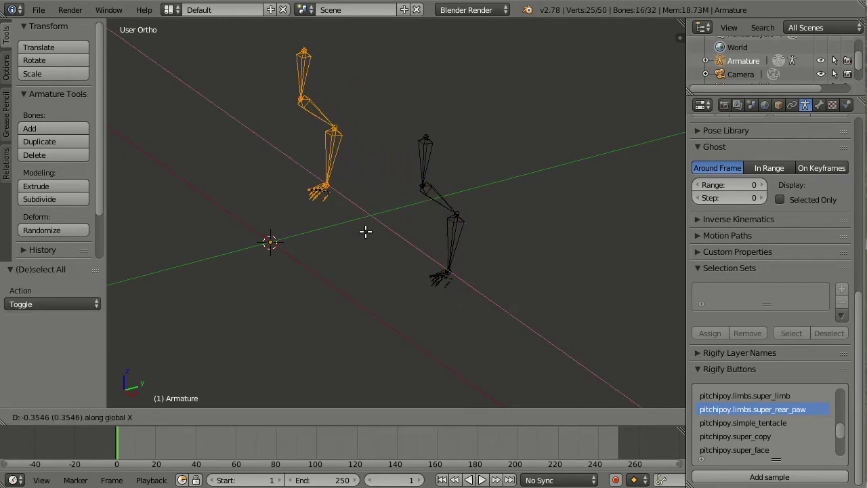
left_click(366, 232)
middle_click_drag(364, 232, 407, 284)
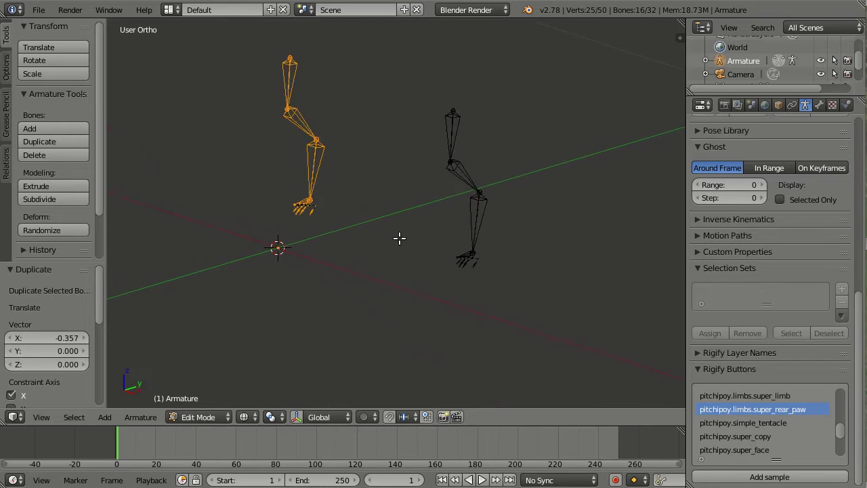
Flip the copied bones' names and check both thighs, the copy now thigh.R.
key("w")
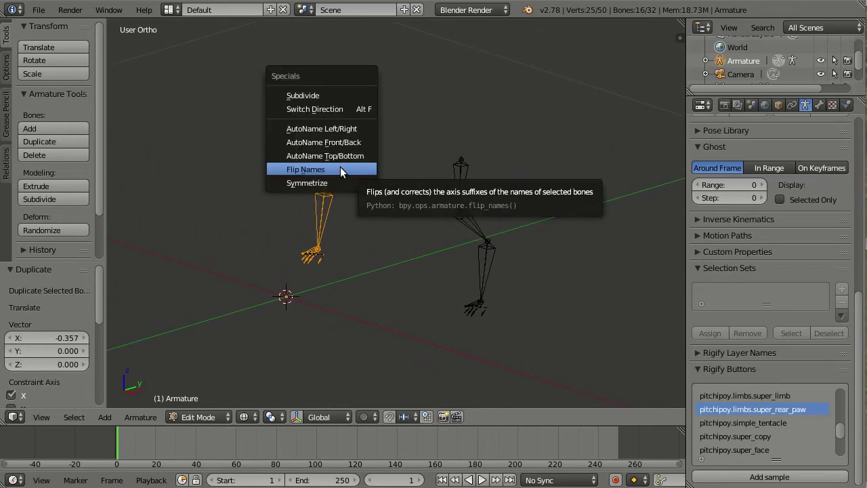
left_click(340, 169)
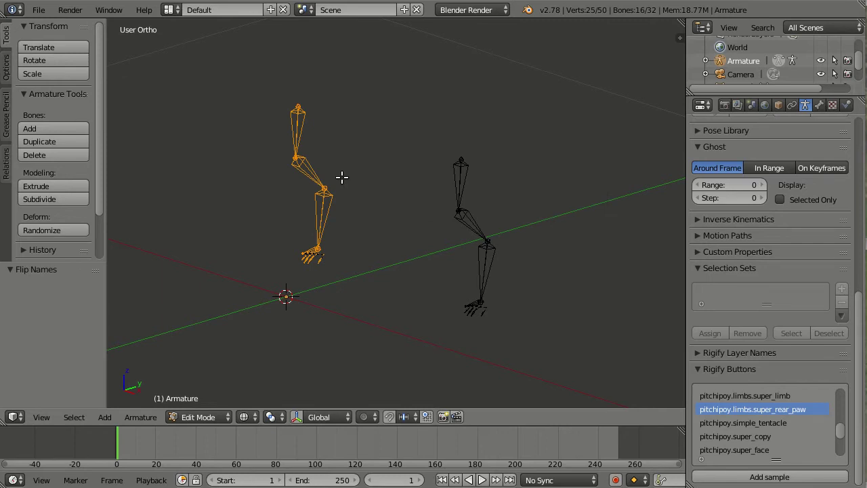
right_click(459, 170)
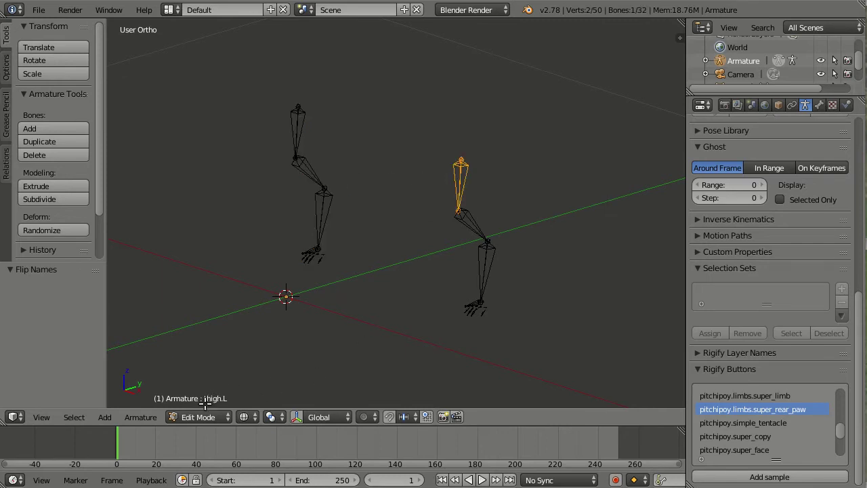
right_click(302, 129)
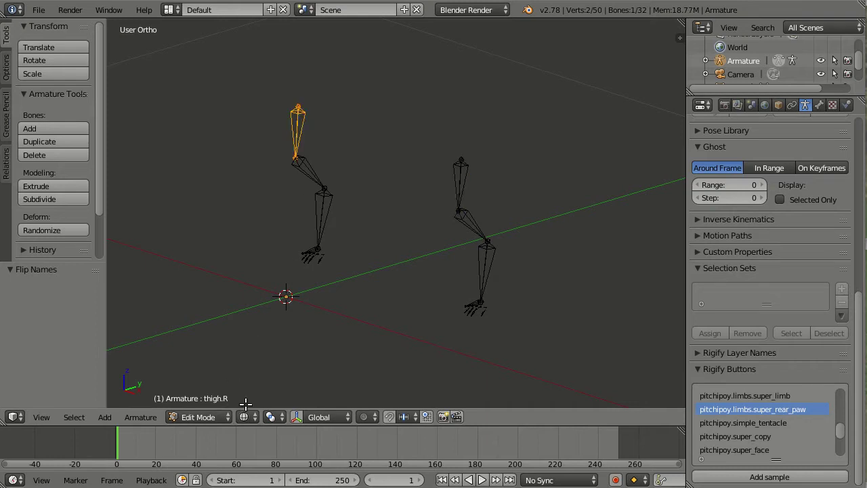
Enable X-Axis Mirror, box-select the original leg, and move it -0.126 along X.
left_click(6, 68)
left_click(65, 46)
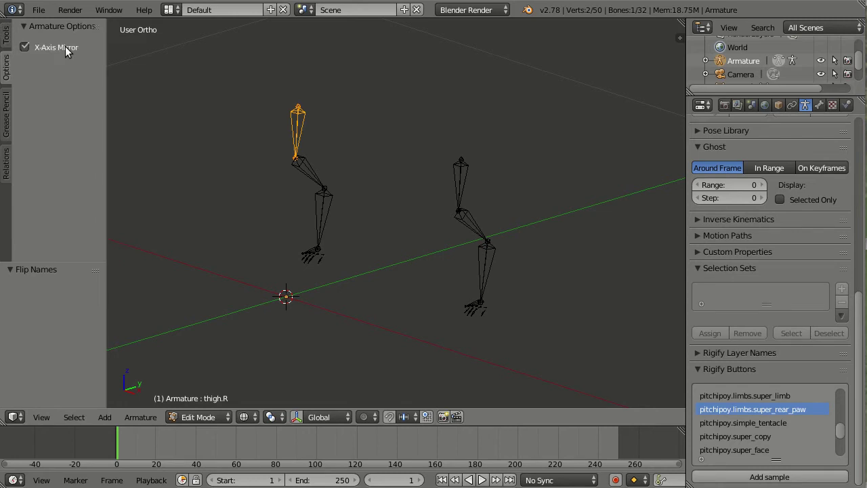
left_click_drag(409, 102, 557, 316)
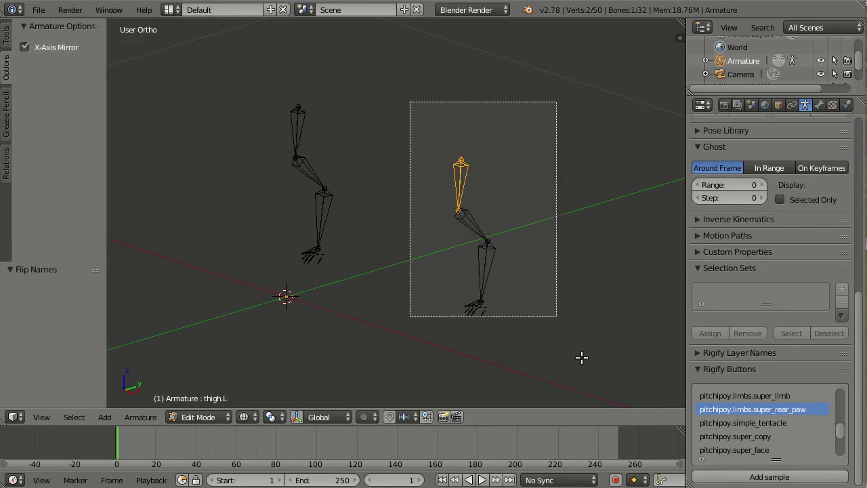
left_click_drag(580, 357, 595, 379)
key("g")
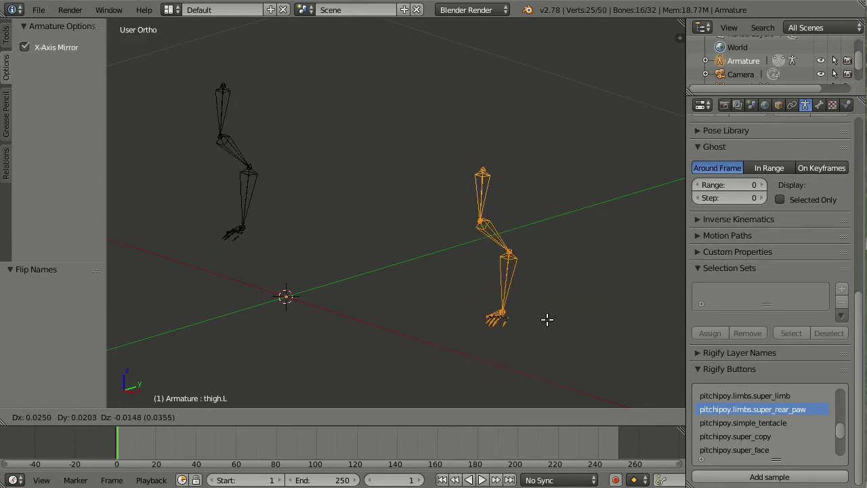
key("x")
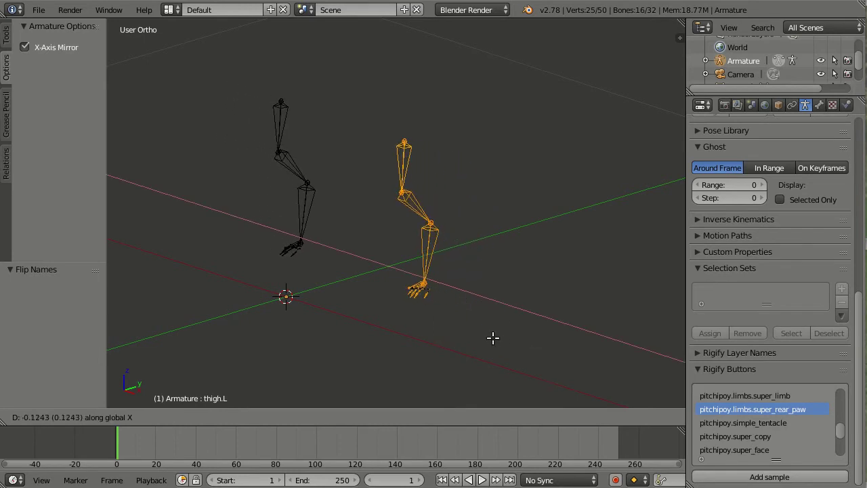
left_click(492, 337)
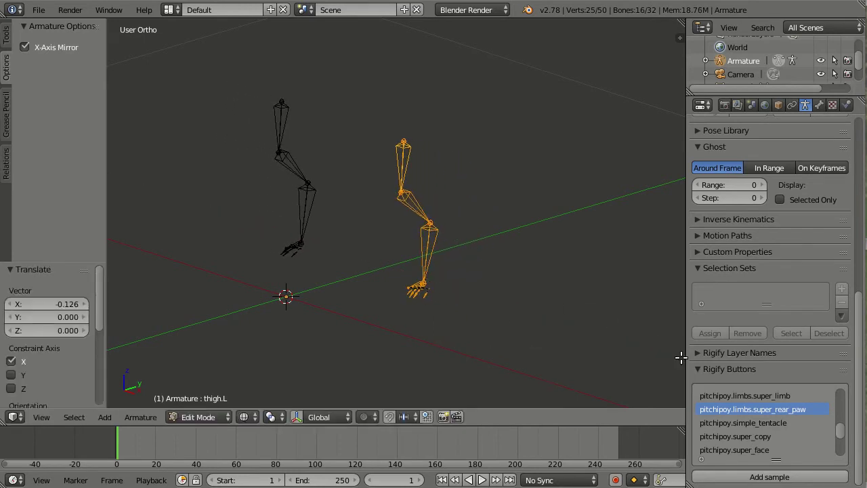
Expand the Rigify layer names list and widen the properties area to show Paws through Leg.L (Tweak).
left_click(802, 353)
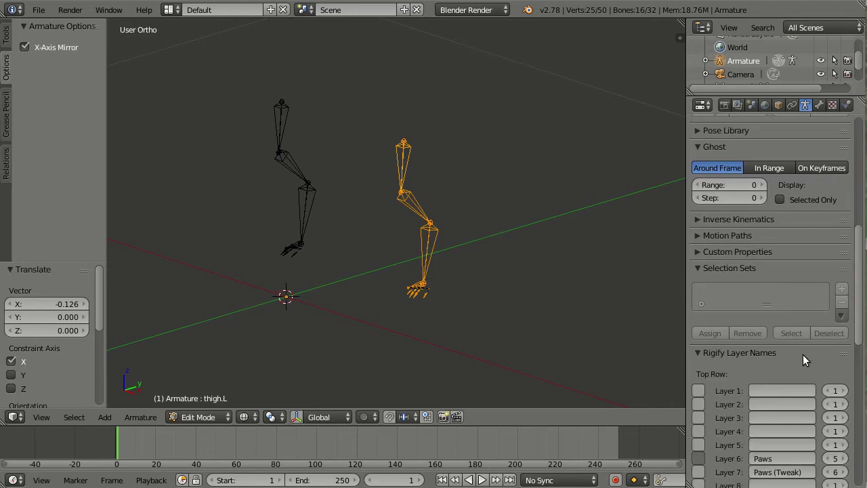
left_click_drag(863, 335, 863, 418)
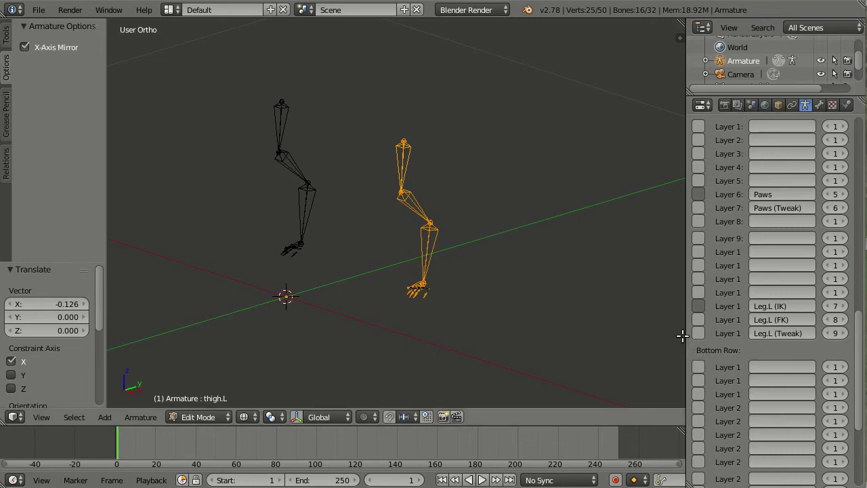
left_click_drag(686, 336, 650, 338)
key("Tab")
key("Tab")
Switch the metarig to Object Mode and generate the Rigify rig.
left_click(212, 415)
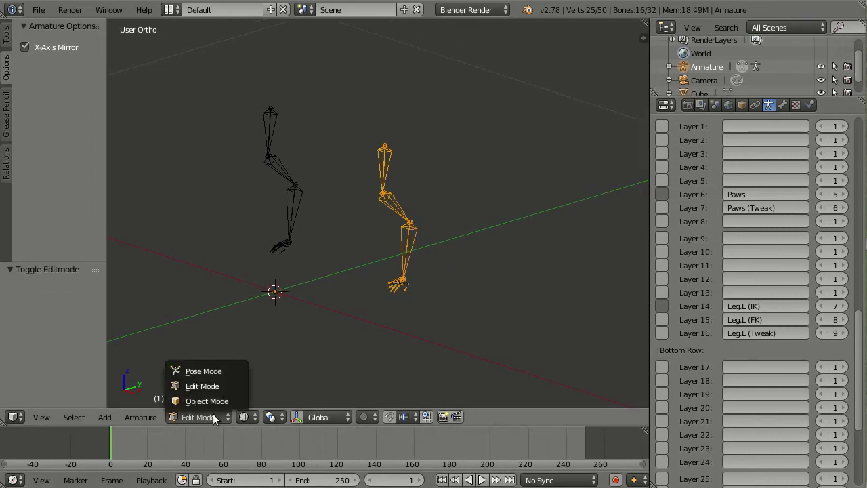
left_click(213, 400)
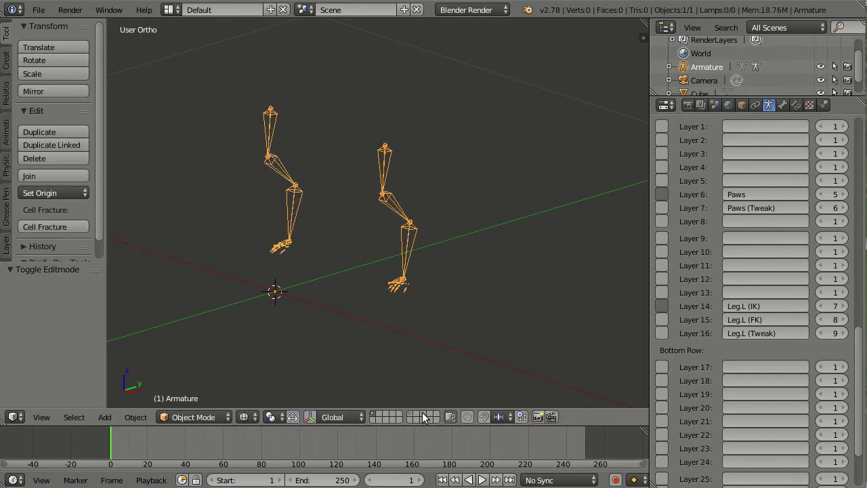
scroll(721, 313, "down", 3)
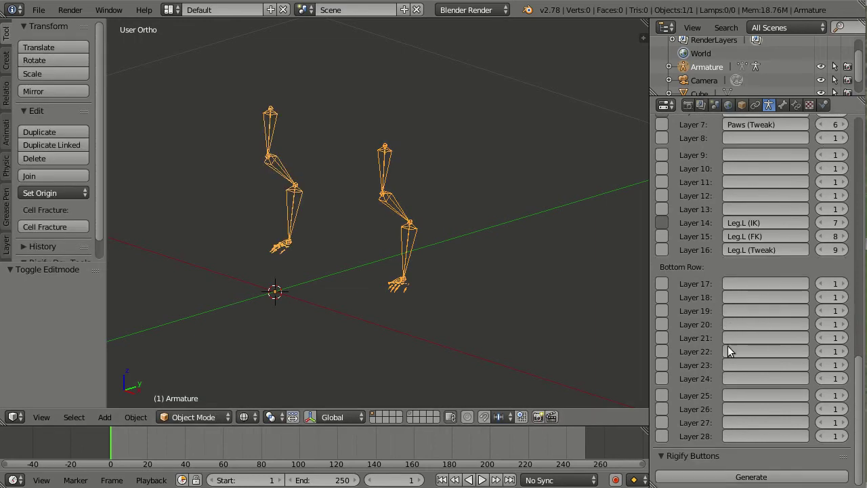
left_click(785, 477)
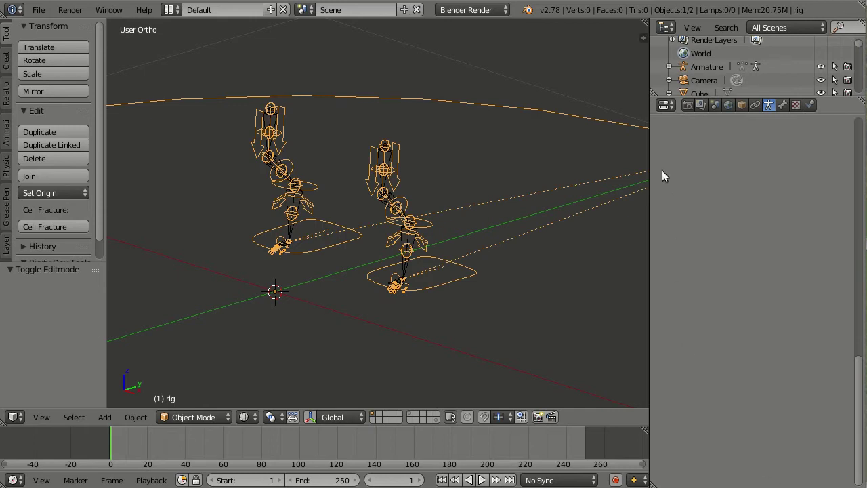
In the sidebar's Rig Layers, toggle the Paws (Tweak) and Leg.L (IK) layers to test them.
key("n")
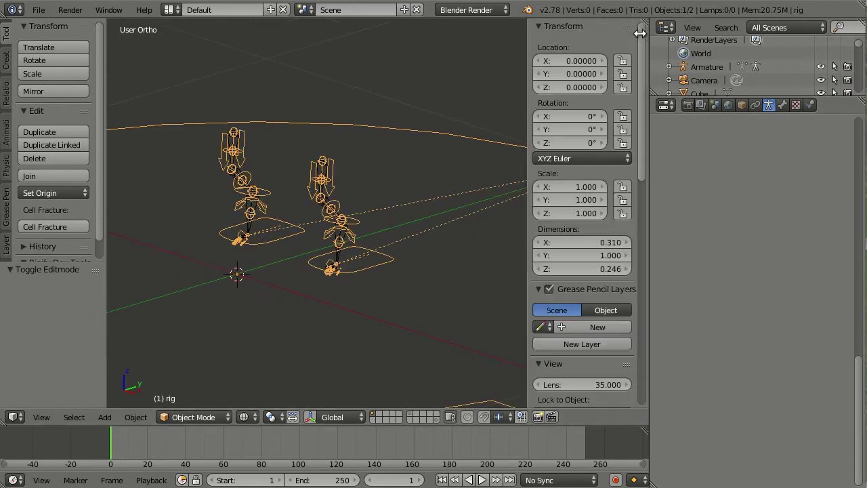
left_click_drag(645, 91, 641, 325)
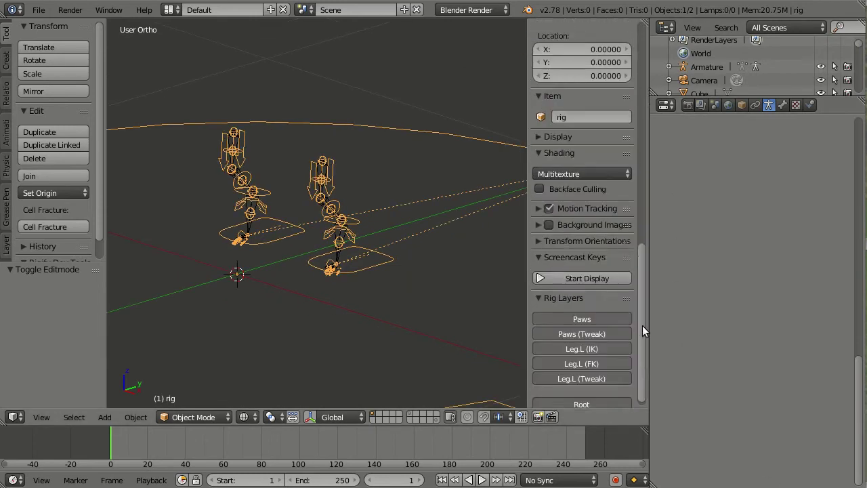
left_click(592, 325)
left_click(587, 339)
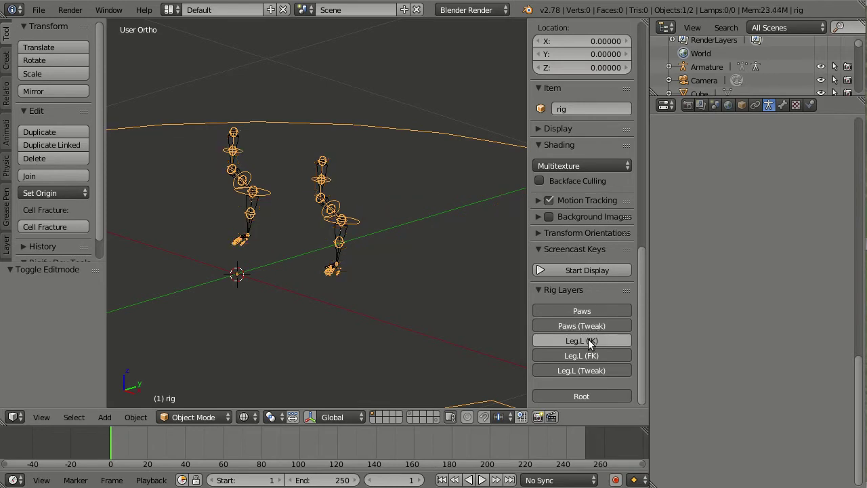
left_click(588, 341)
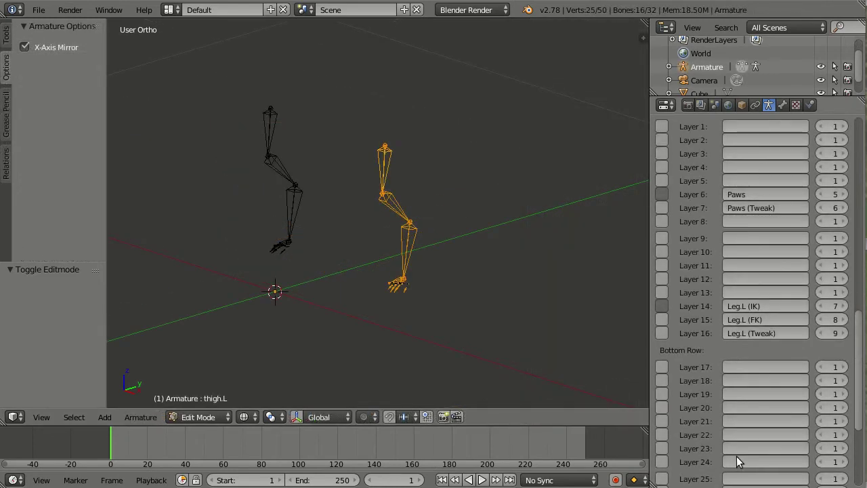
Paste the Leg.L (IK), (FK) and (Tweak) names into Layers 17, 18 and 19.
left_click(749, 365)
type("Leg.L (IK)")
key("Return")
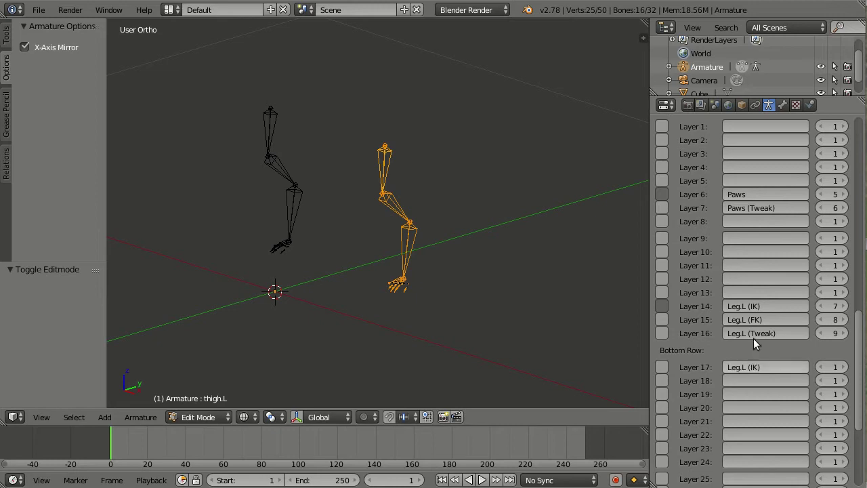
type("Leg.L (FK)")
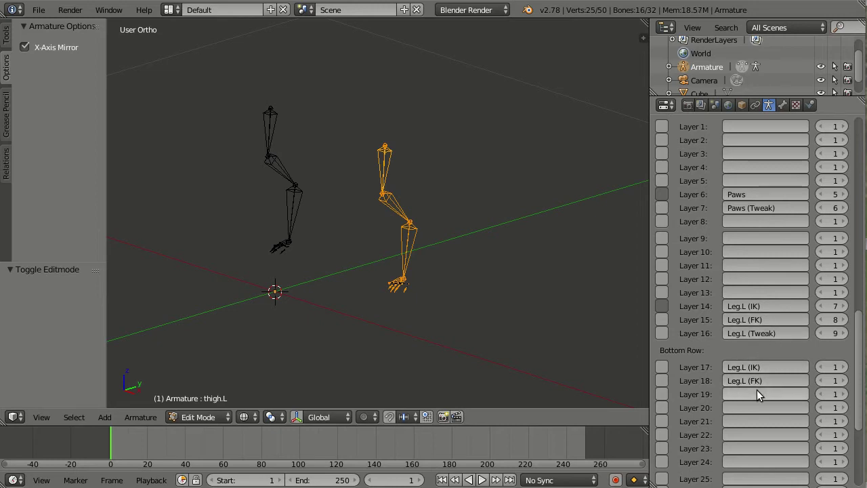
type("Leg.L (Tweak)")
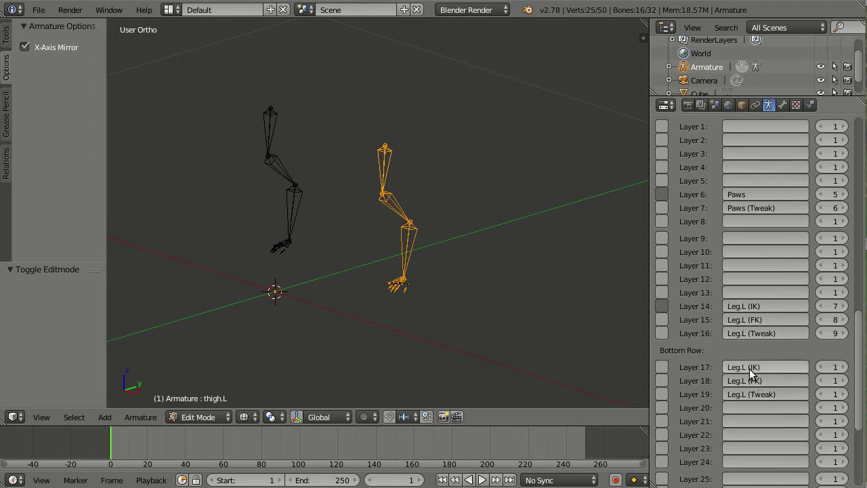
Change Layers 17 and 18 names to Leg.R (IK) and Leg.R (FK).
left_click(748, 367)
key("BackSpace")
type("R")
key("Return")
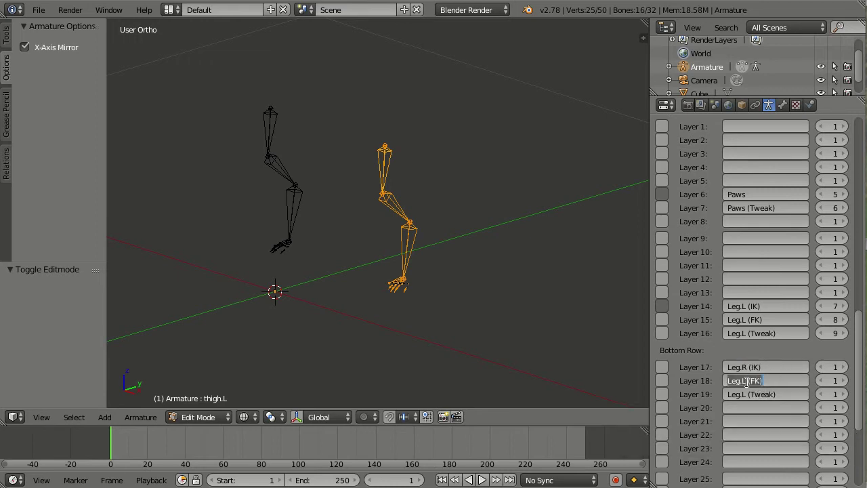
left_click(747, 380)
key("BackSpace")
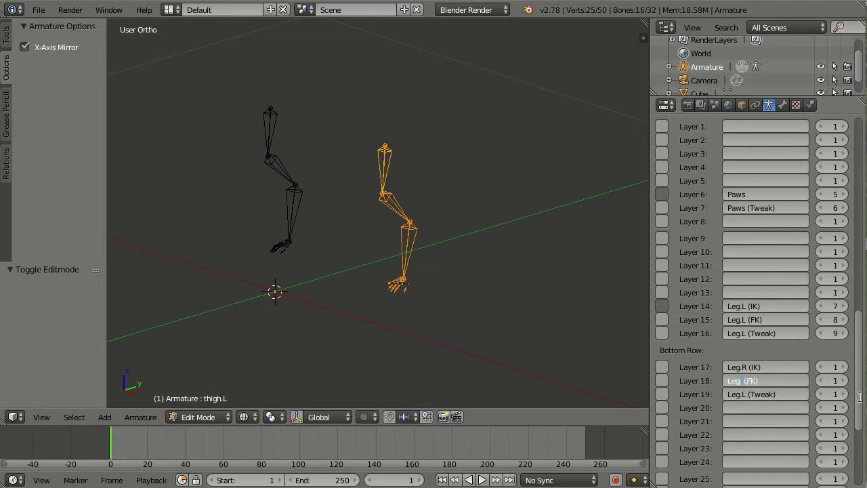
type("R")
key("Return")
Change the Layer 19 name to Leg.R (Tweak).
left_click(743, 394)
left_click(747, 393)
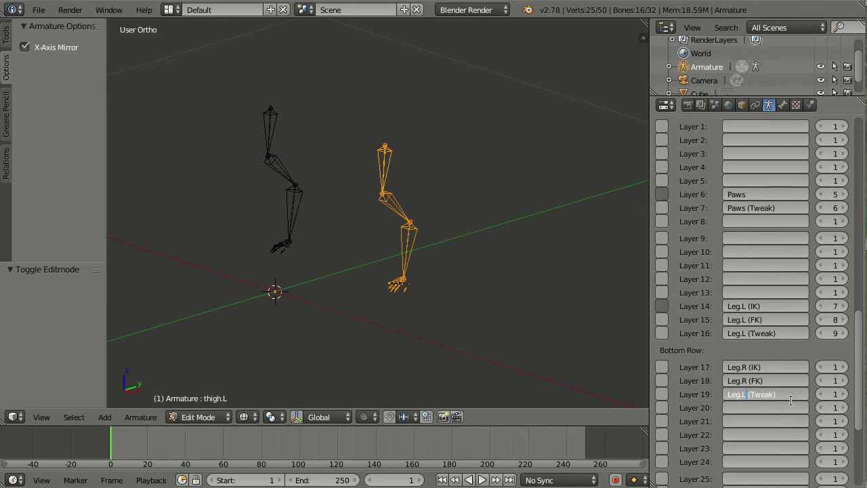
key("BackSpace")
type("R")
key("Return")
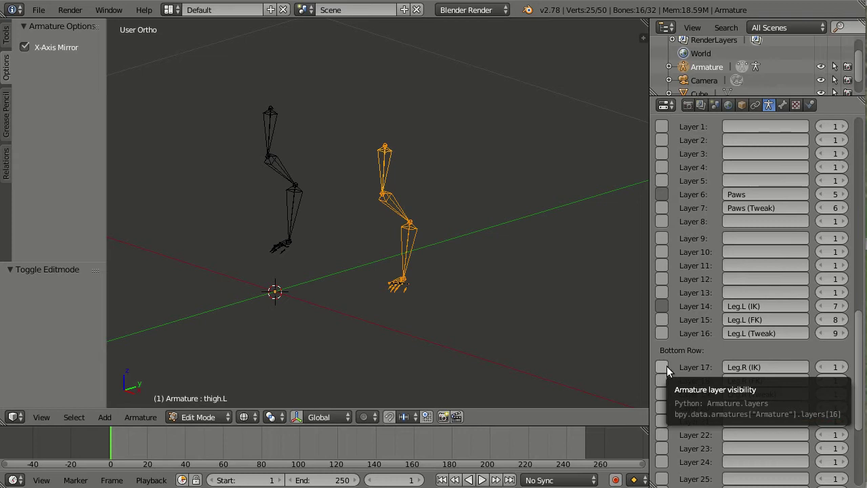
middle_click_drag(412, 317, 457, 342, "shift")
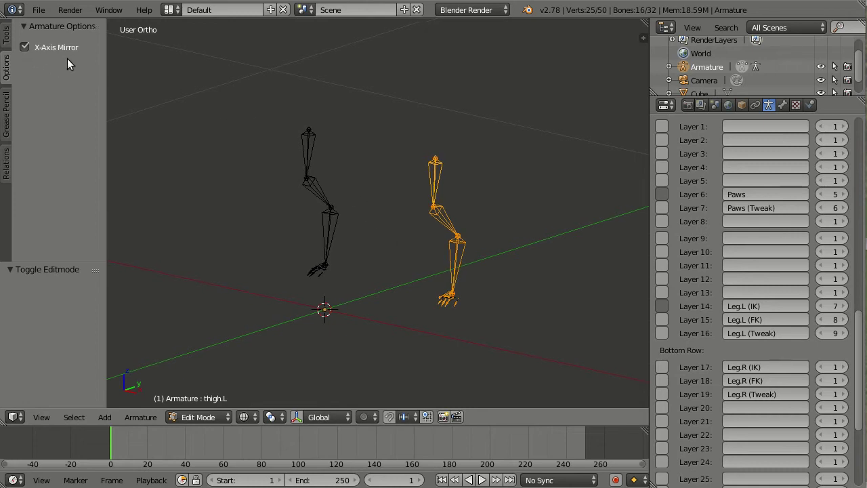
Turn off X-Axis Mirror and move the whole thigh.R leg chain to layer 17.
left_click(24, 46)
right_click(306, 142)
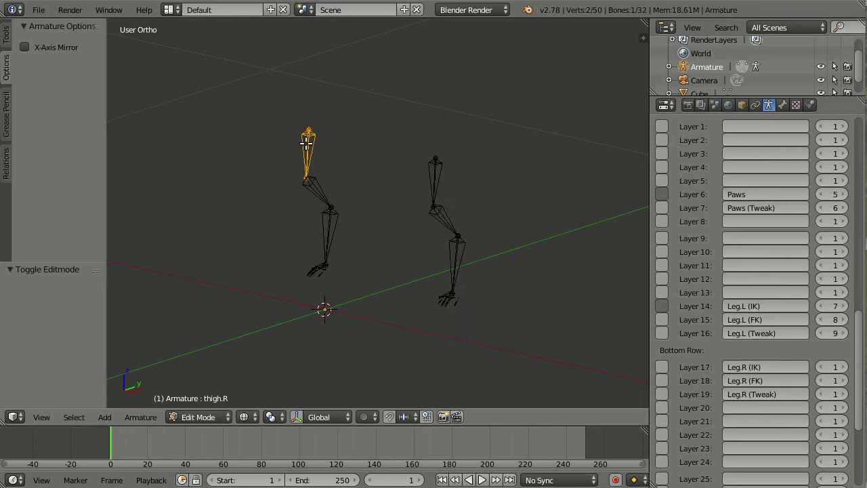
key("l")
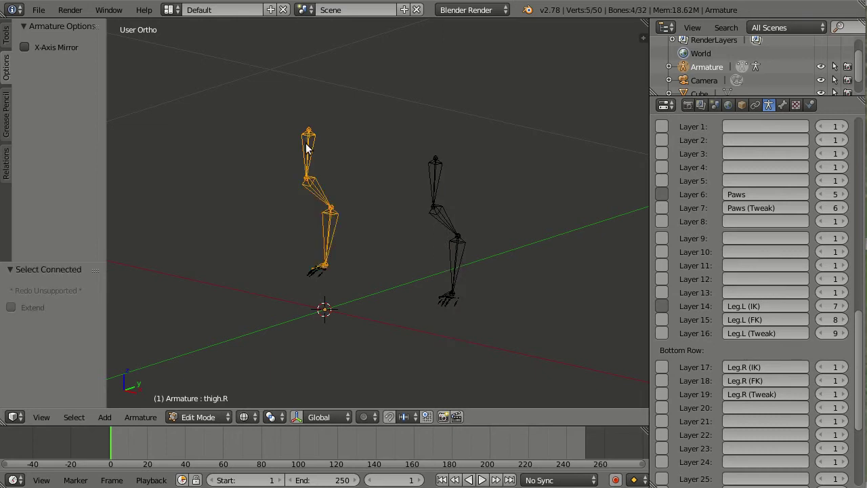
key("m")
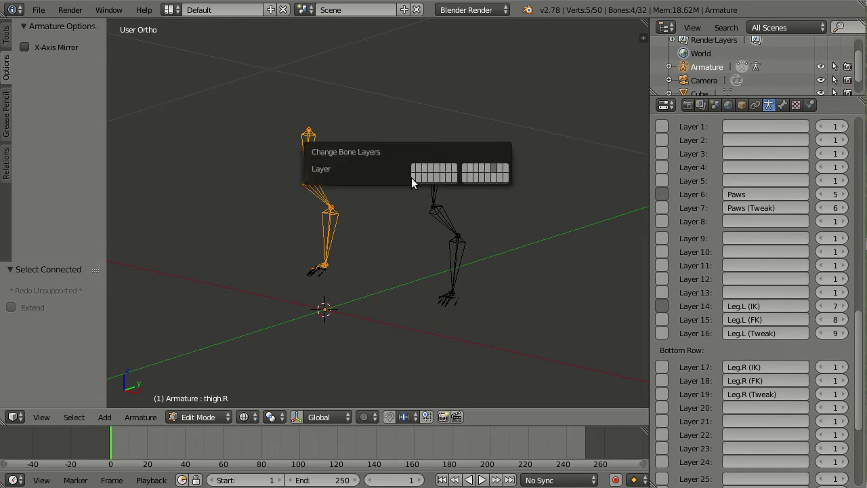
left_click(411, 178)
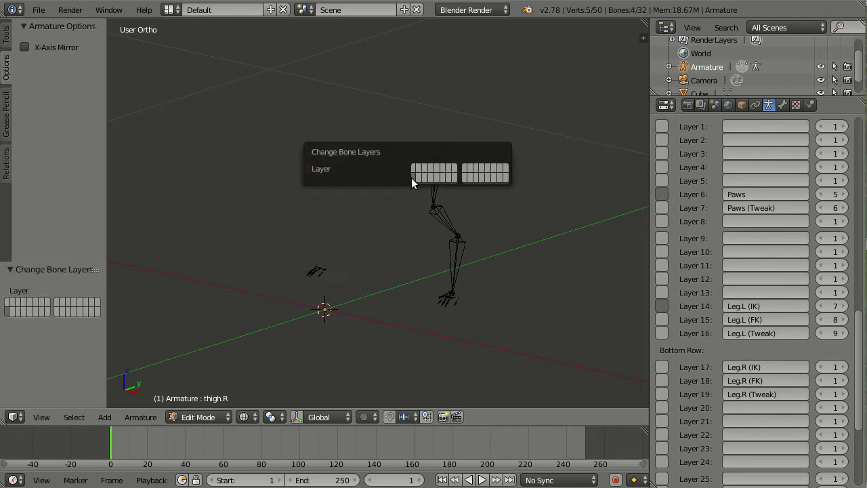
Show layer 17 and test hiding and showing the Paws, layer 14 and layer 17 bones.
left_click(661, 367)
left_click(660, 367)
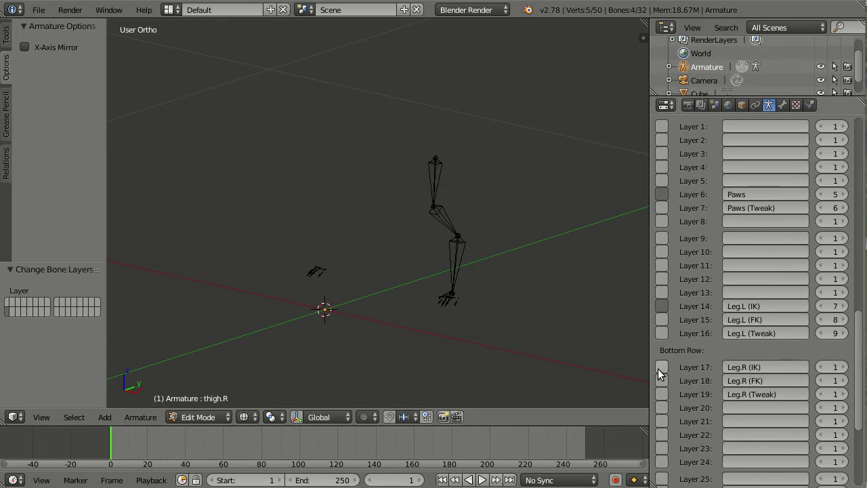
left_click(661, 367)
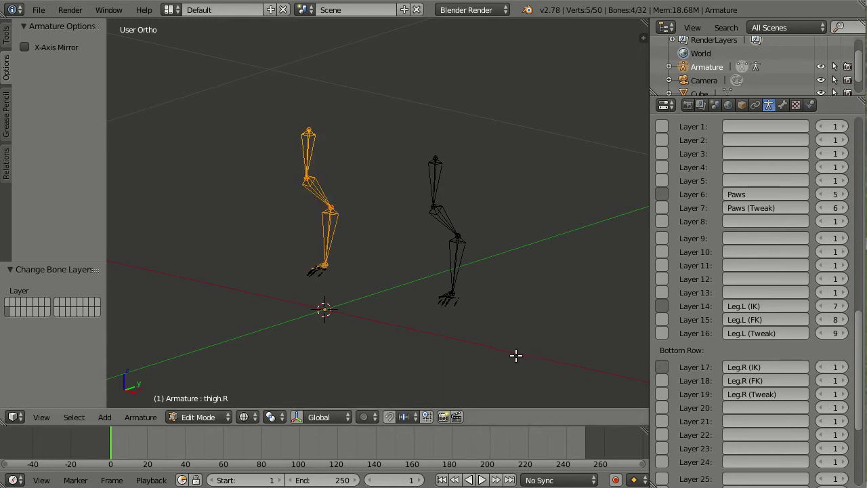
left_click(660, 191)
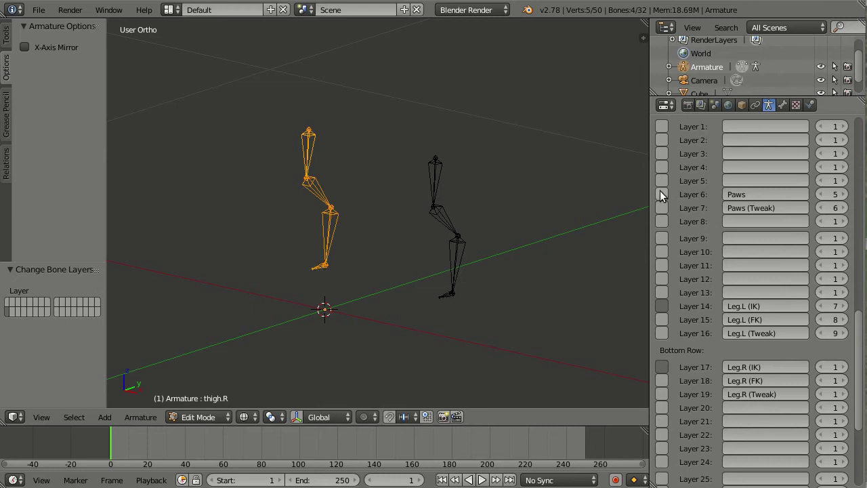
left_click(659, 190)
left_click(659, 305)
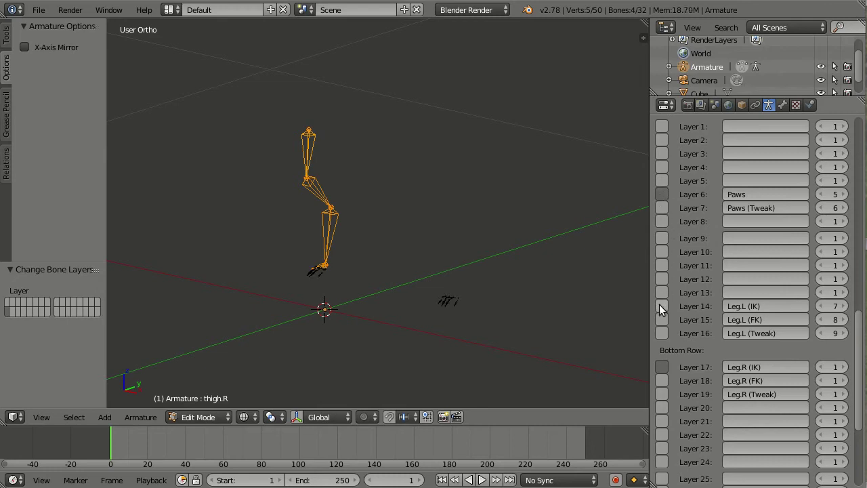
left_click(660, 305)
left_click(658, 367)
left_click(658, 366)
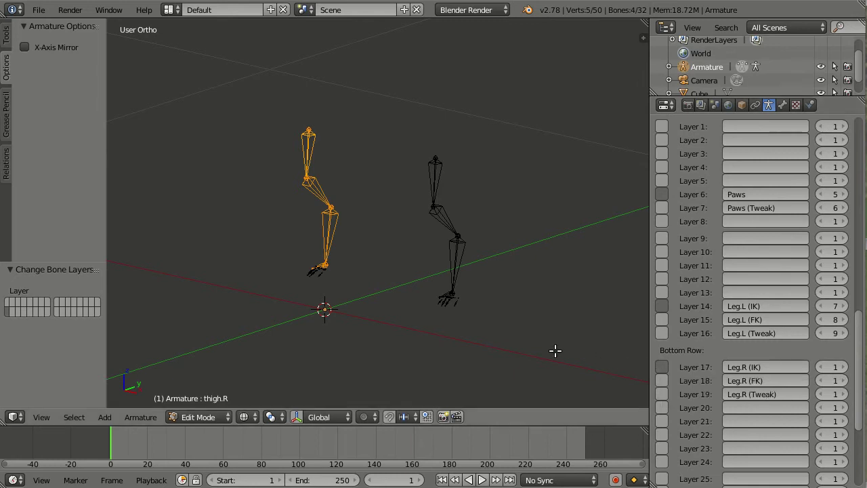
middle_click_drag(505, 338, 524, 334)
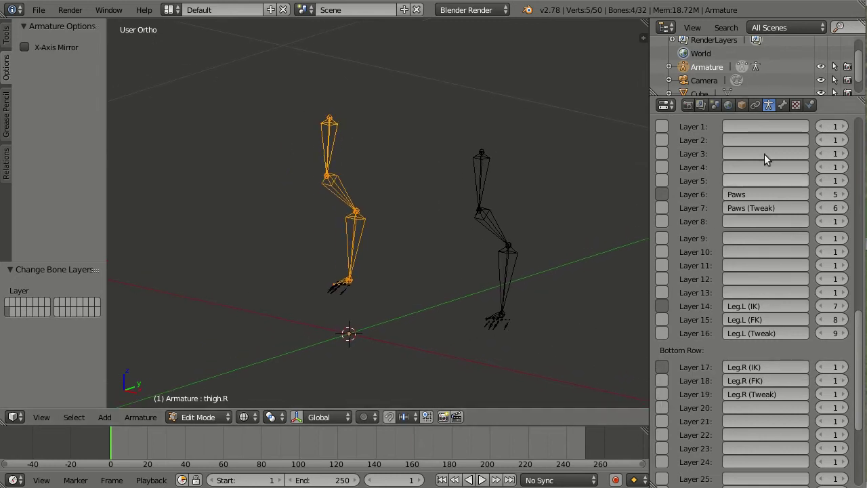
Show the bone settings, switch the armature to Pose Mode and select the thigh.R bone.
left_click(781, 105)
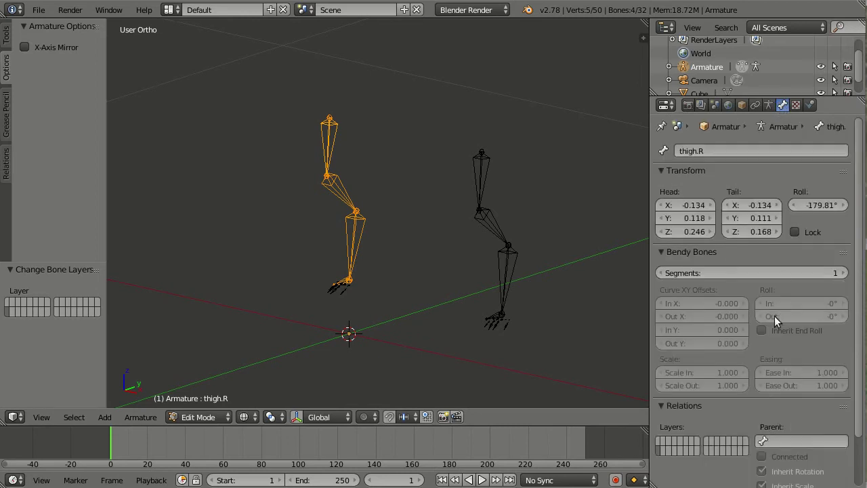
scroll(774, 316, "down", 2)
left_click(216, 417)
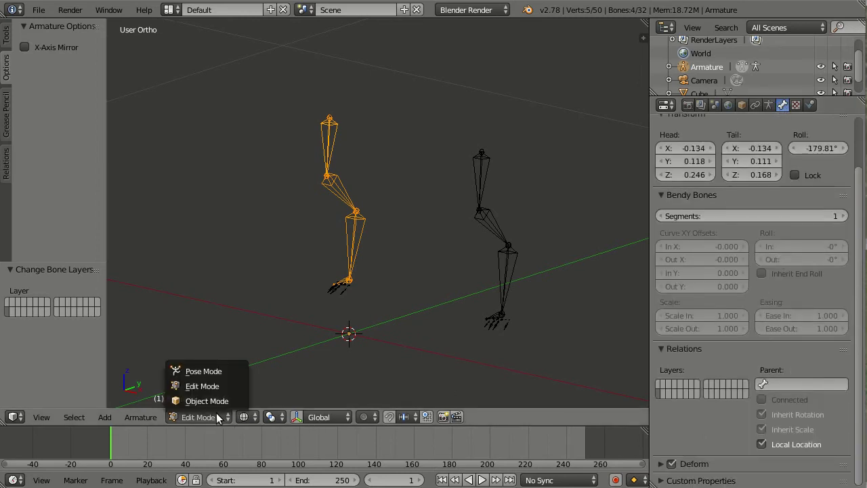
left_click(213, 371)
left_click(328, 145)
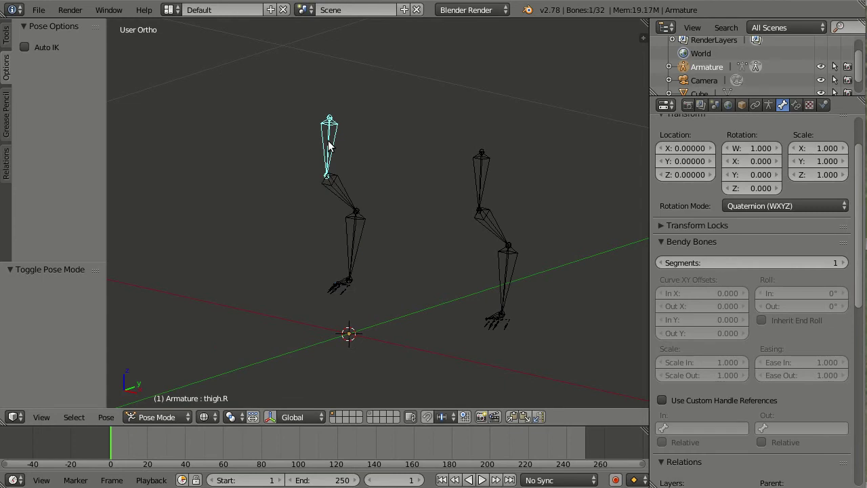
Adjust thigh.R's fk_extra_layers and tweak_extra_layers, then show the armature's Rigify layer names.
scroll(722, 371, "down", 7)
scroll(727, 371, "down", 4)
scroll(726, 371, "down", 3)
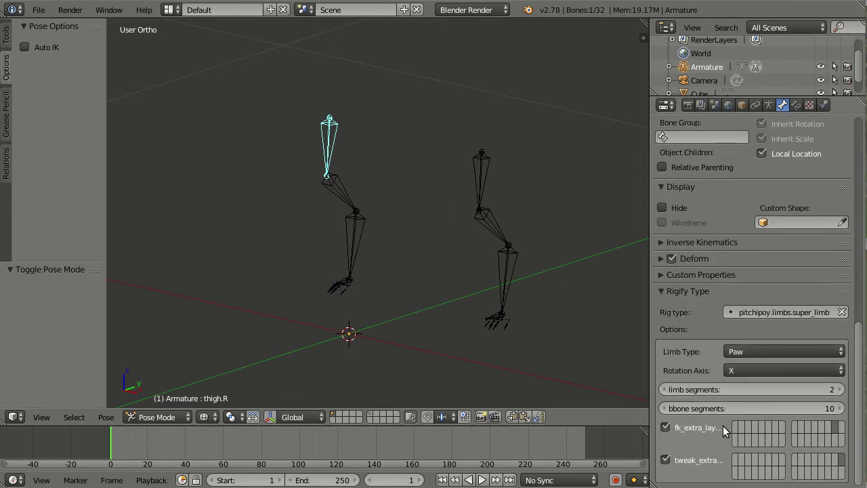
left_click_drag(649, 395, 634, 395)
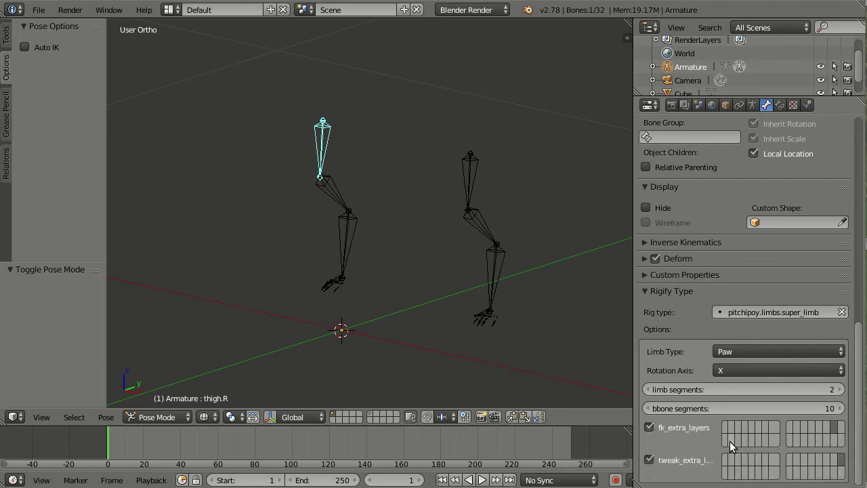
left_click(834, 426)
left_click(737, 472)
left_click(751, 106)
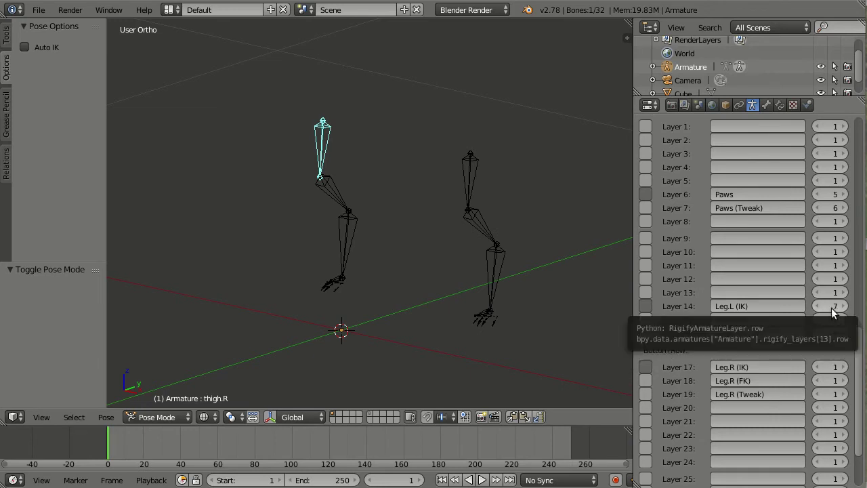
Set the Leg.R (IK), (FK) and (Tweak) row numbers to 7, 8 and 9.
left_click(825, 365)
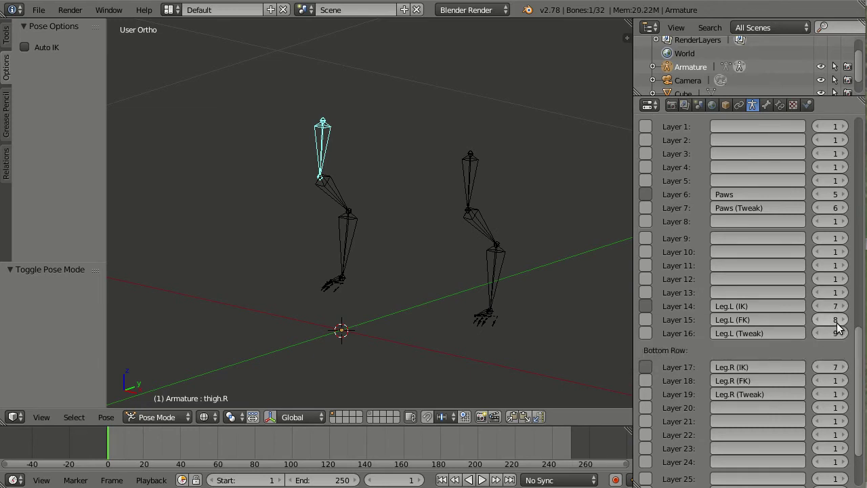
type("7")
key("Return")
left_click(826, 380)
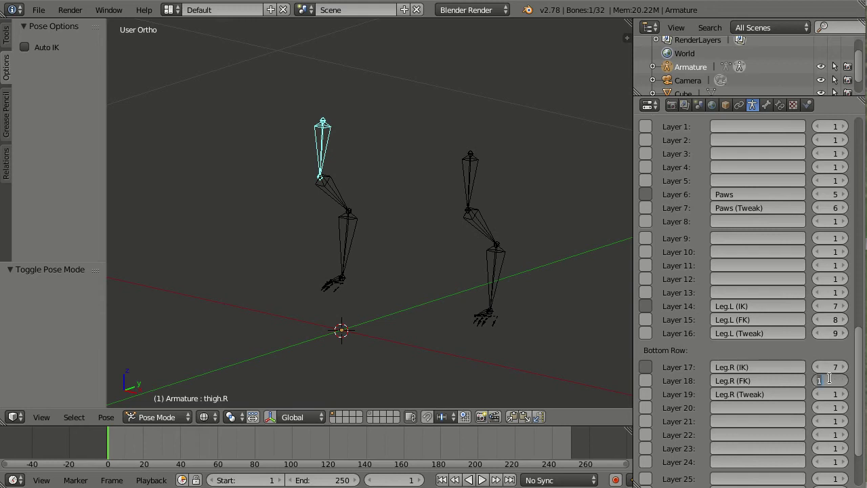
type("8")
left_click(828, 391)
type("9")
key("Return")
Generate the rig in Object Mode, move it to layer 2 and show layer 2.
scroll(831, 396, "down", 3)
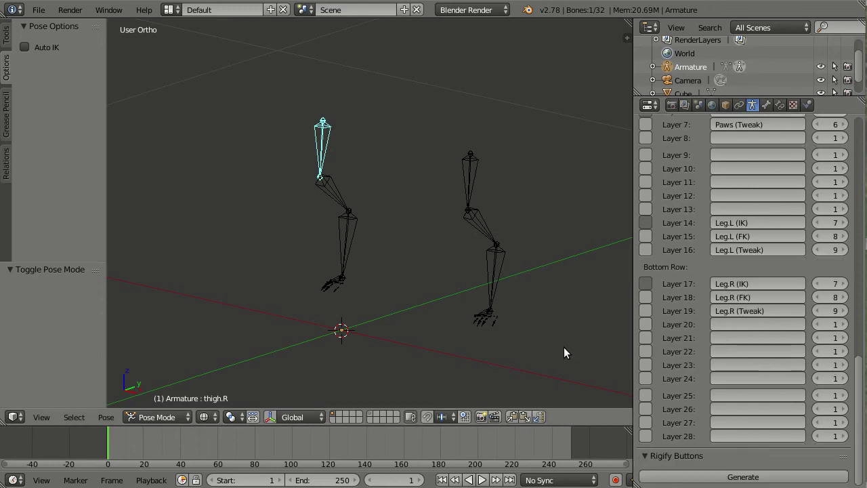
left_click(166, 417)
left_click(171, 398)
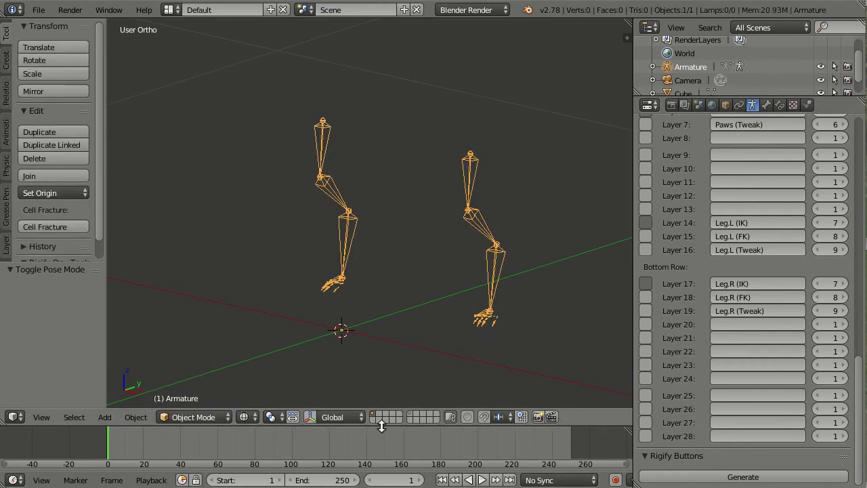
left_click(815, 479)
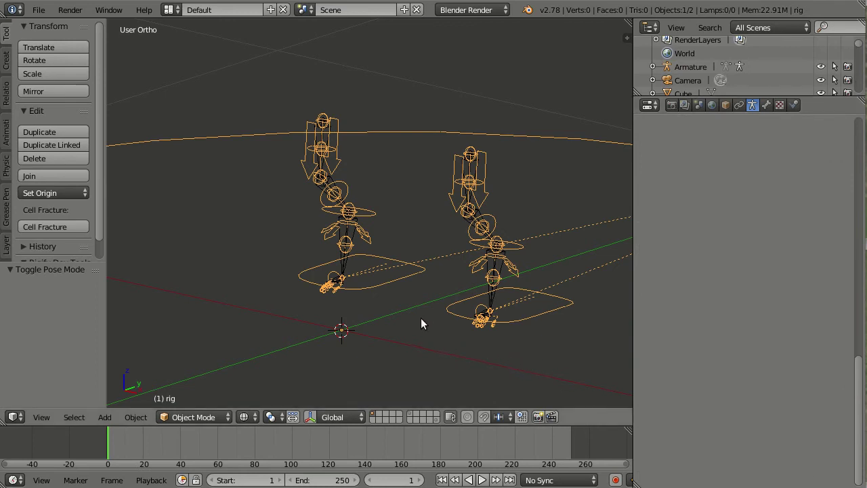
key("m")
left_click(509, 334)
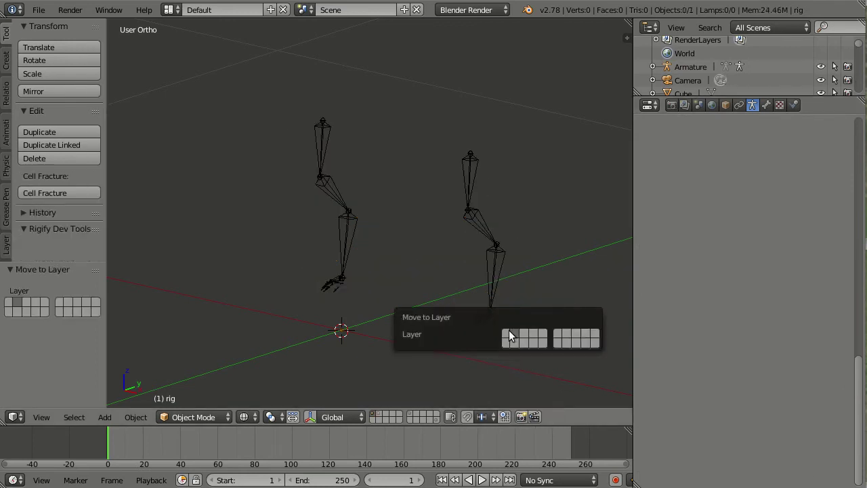
key("2")
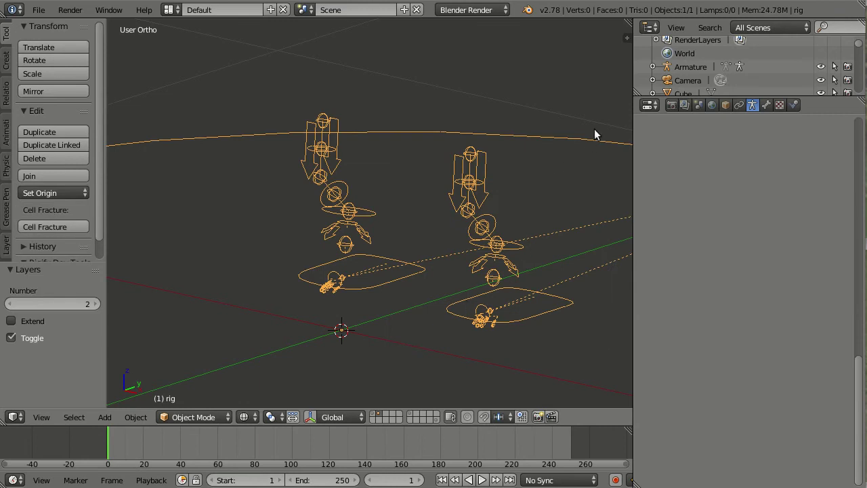
Widen the Rig Layers sidebar and toggle the Leg.L (IK) controls off and on.
key("n")
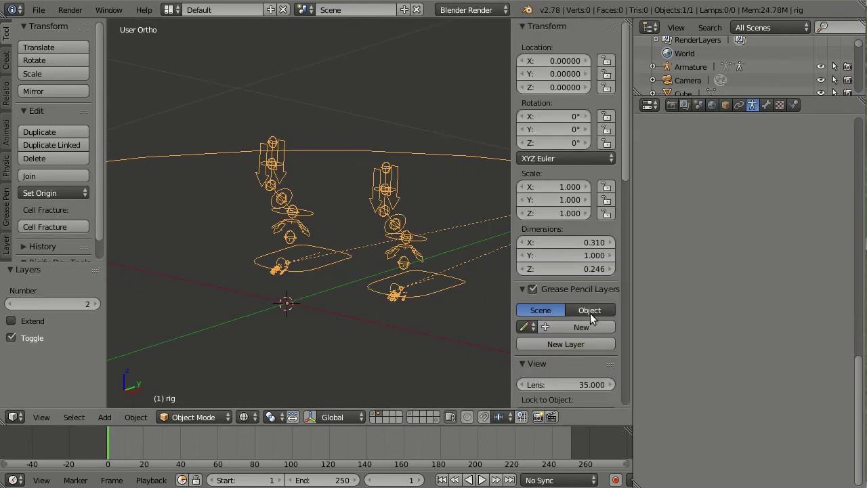
scroll(590, 313, "down", 10)
scroll(589, 313, "down", 4)
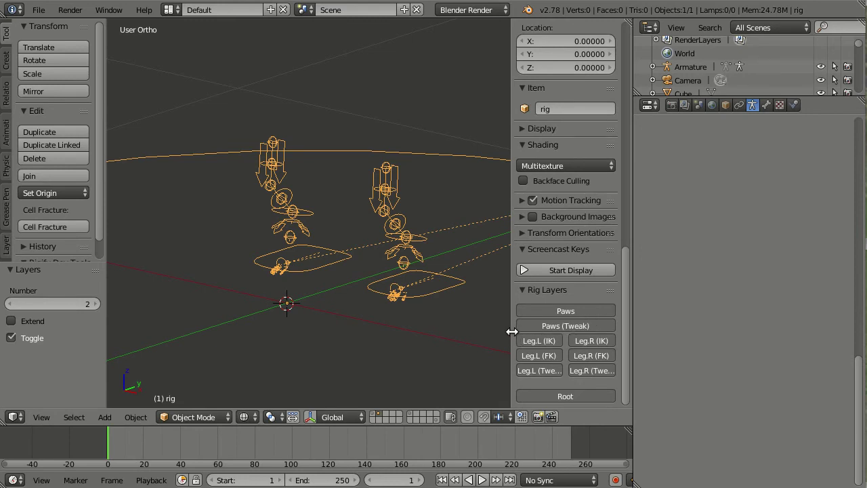
left_click_drag(513, 333, 498, 332)
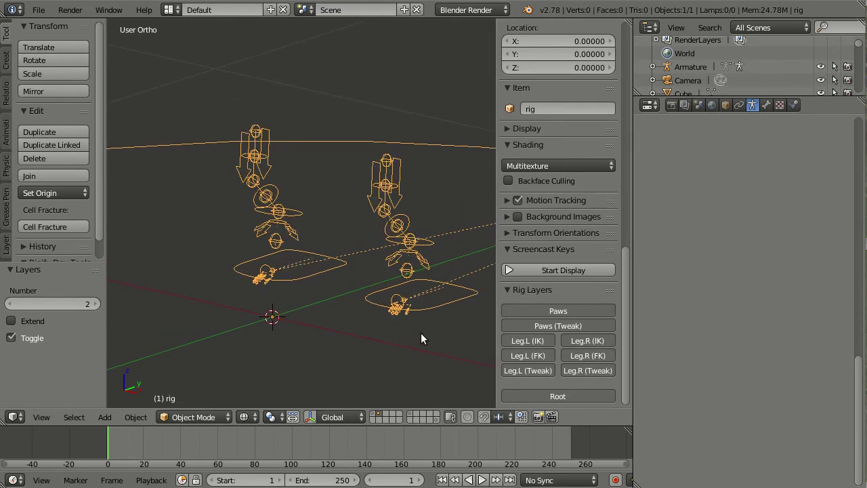
left_click(542, 338)
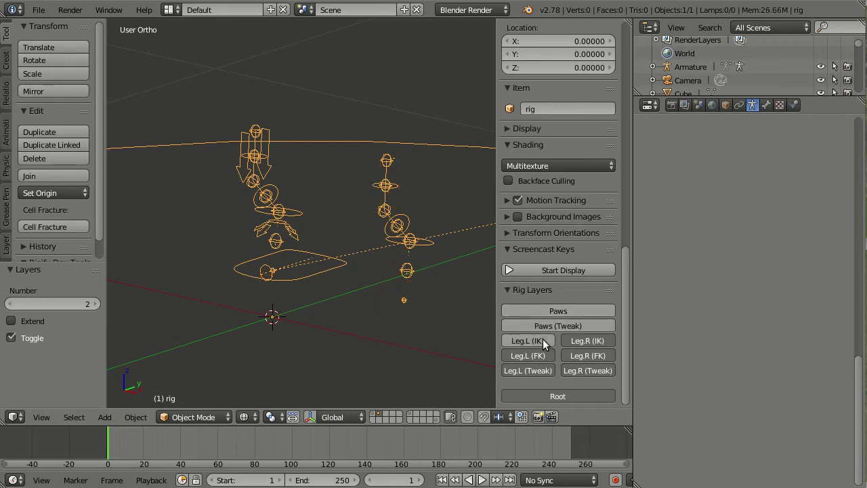
left_click(543, 339)
left_click(543, 338)
Hide the Leg.R IK and both legs' FK and Tweak layers, then show Paws and all leg layers again.
left_click(569, 339)
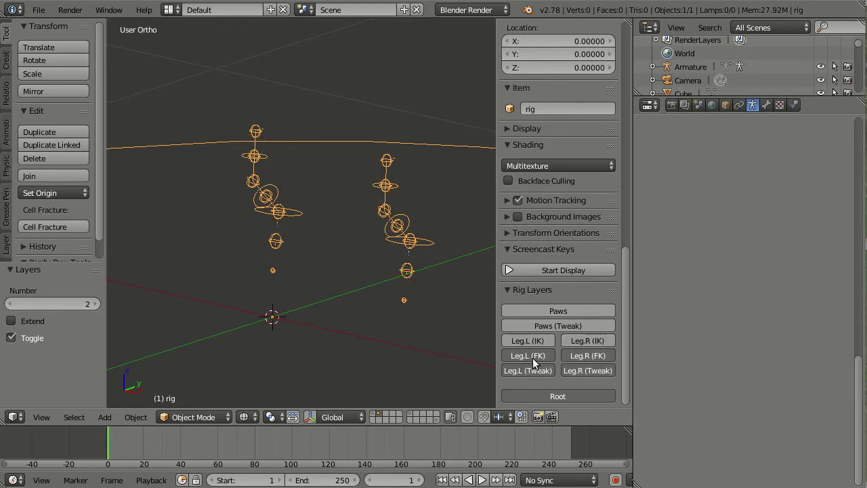
left_click(527, 357)
left_click(589, 353)
left_click(546, 373)
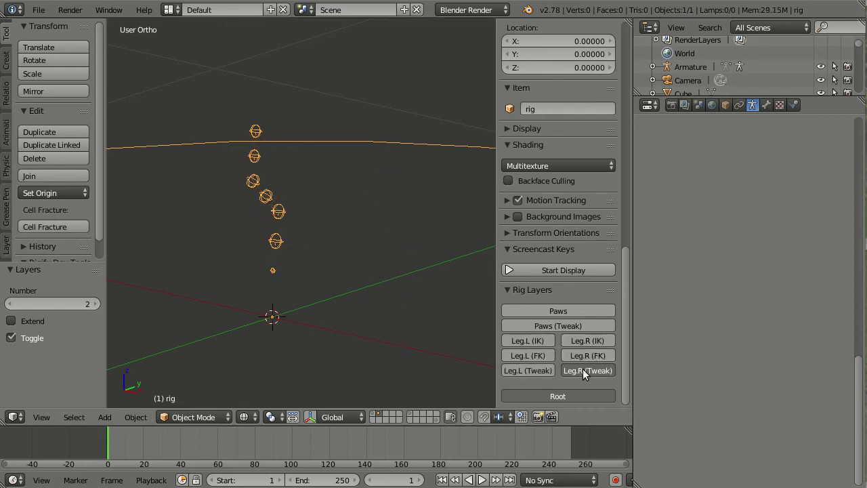
left_click(583, 370)
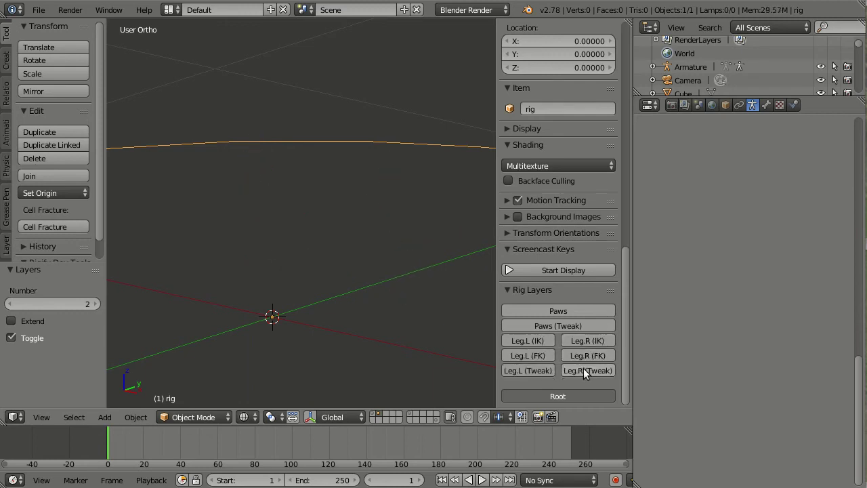
left_click(539, 311)
mouse_move(531, 372)
left_mouse_down()
mouse_move(587, 342)
mouse_move(585, 374)
left_mouse_up()
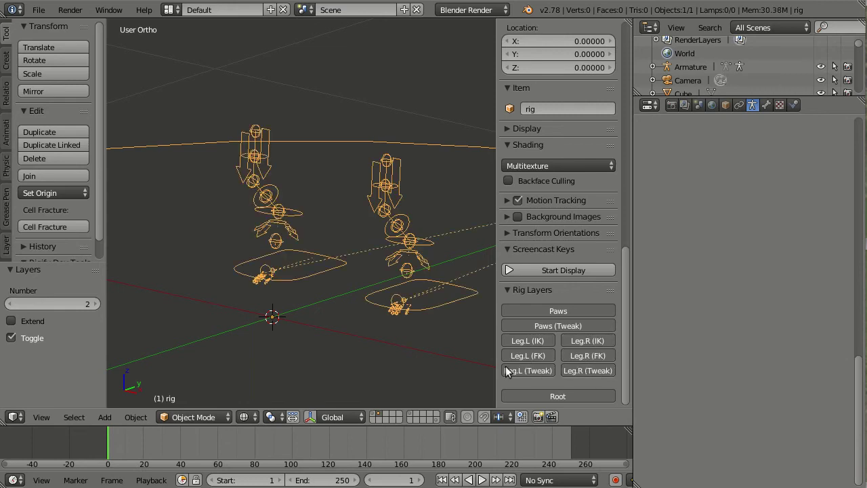
Switch the rig to Pose Mode and select the left foot IK control.
left_click(221, 416)
left_click(225, 371)
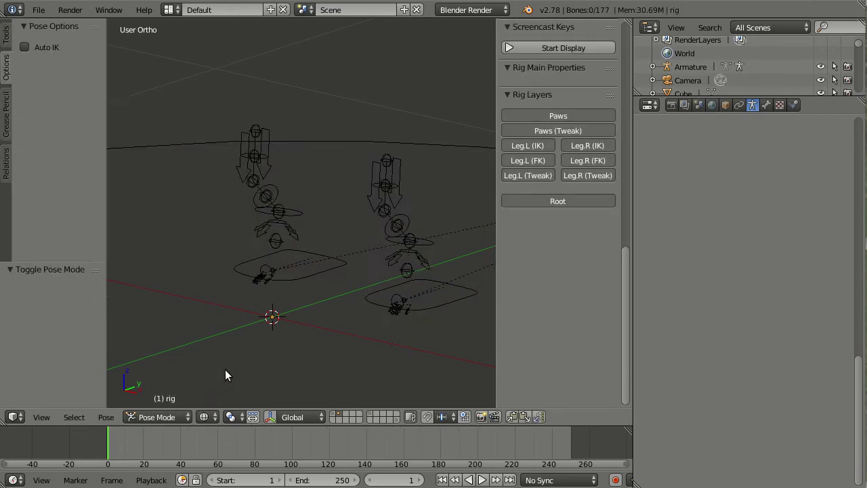
right_click(425, 322)
middle_click_drag(436, 339, 400, 345)
scroll(556, 353, "down", 3)
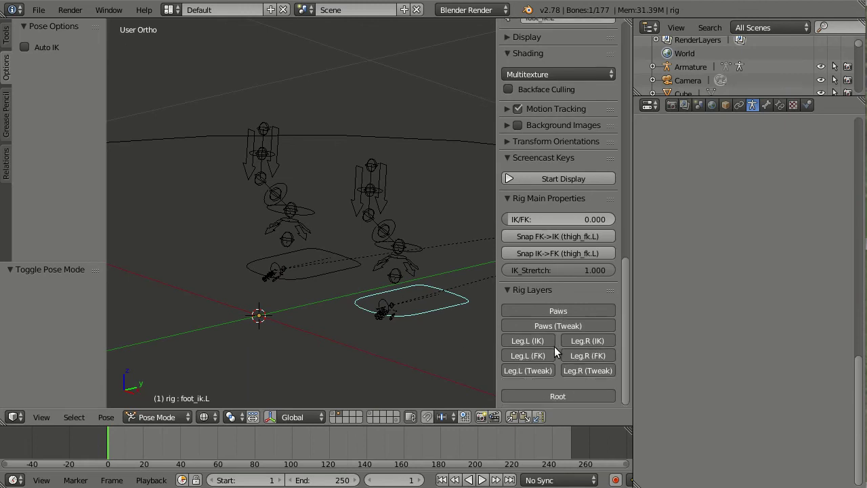
Test-move the foot IK control, then add a super_rear_paw sample rig.
key("g")
right_click(354, 364)
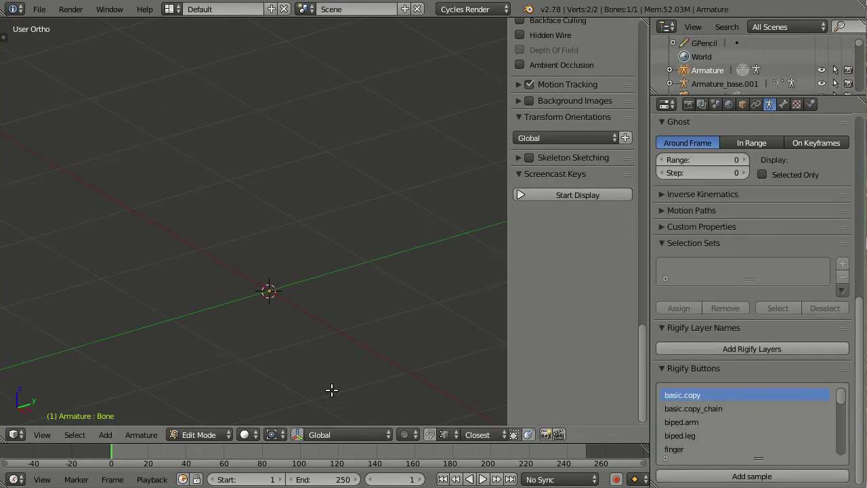
left_click_drag(841, 407, 842, 422)
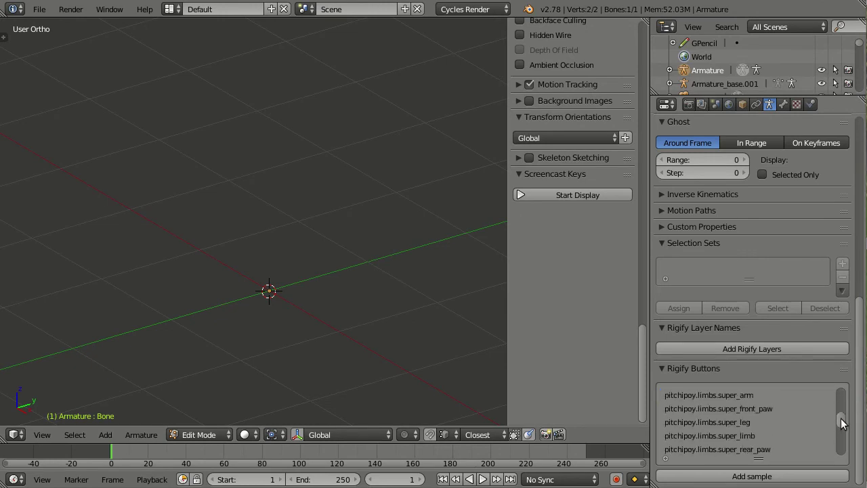
left_click(772, 448)
left_click(769, 475)
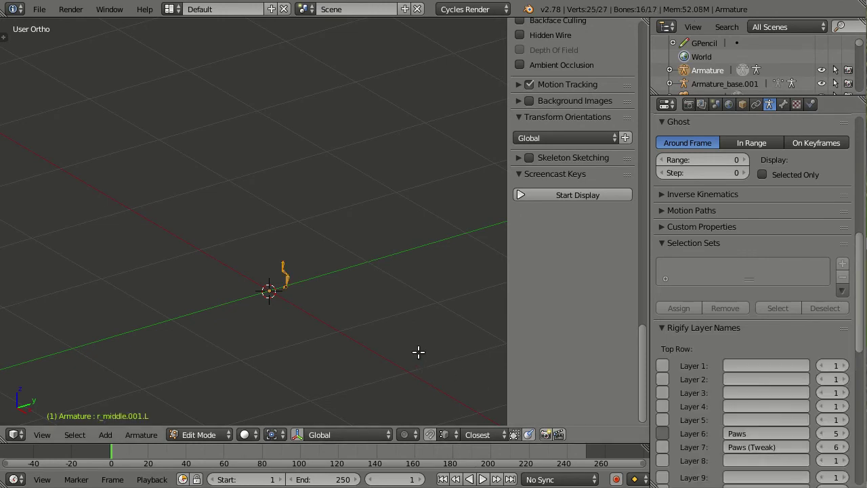
Add a super_front_paw sample rig.
left_click_drag(860, 318, 859, 451)
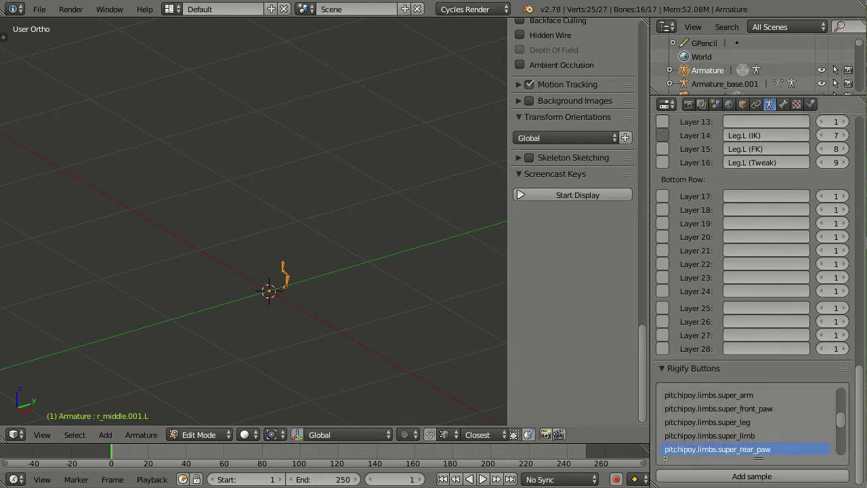
left_click(761, 409)
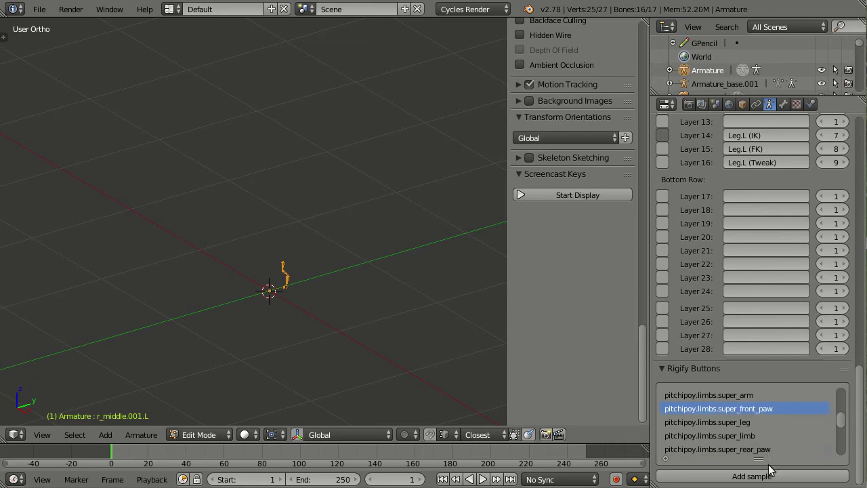
left_click(767, 475)
middle_click_drag(304, 301, 309, 317)
Select all paw bones and scale them about 4.5 times around the 3D cursor pivot.
key("a")
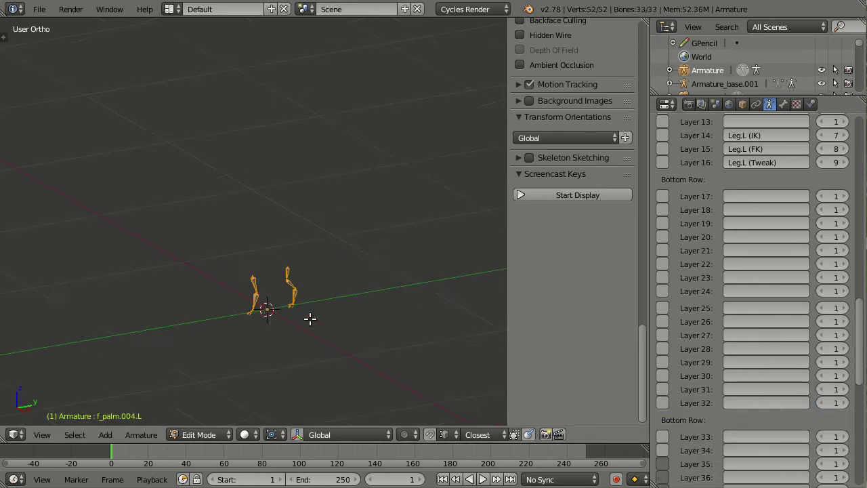
left_click(275, 435)
left_click(285, 403)
mouse_move(282, 342)
middle_mouse_down("shift")
mouse_move(263, 289)
mouse_move(327, 330)
middle_mouse_up("shift")
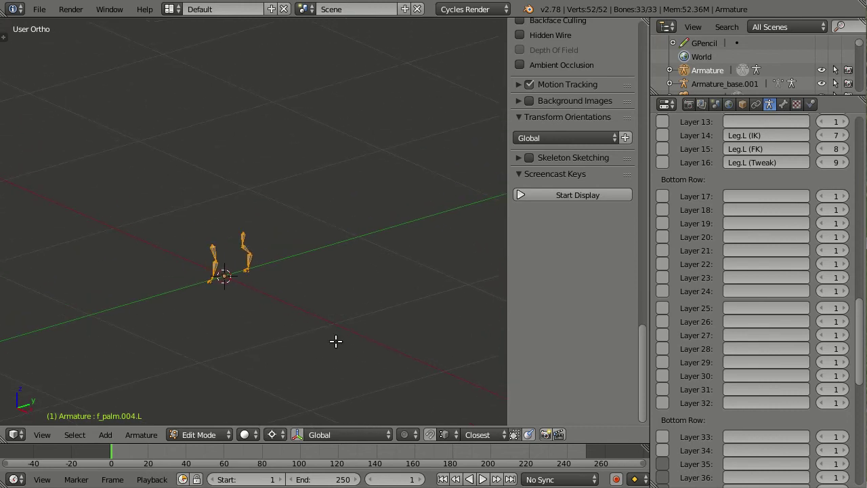
key("s")
left_click_drag(89, 30, 210, 97)
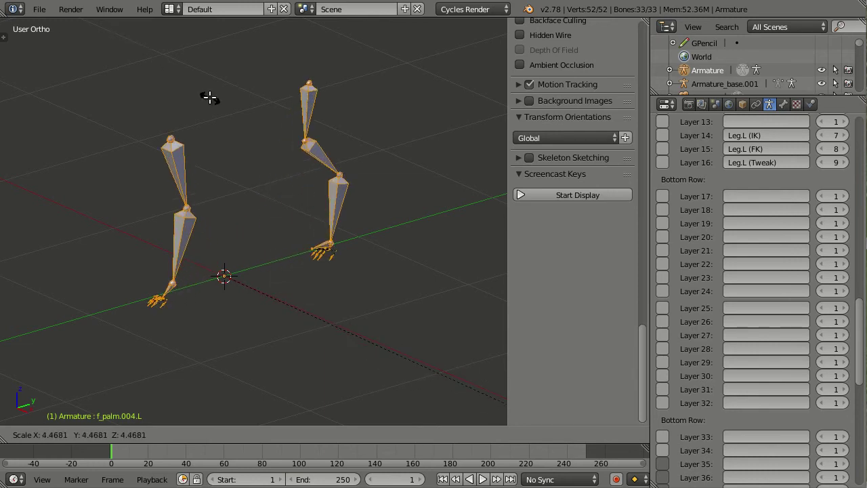
left_click(213, 98)
middle_click_drag(277, 341, 195, 319)
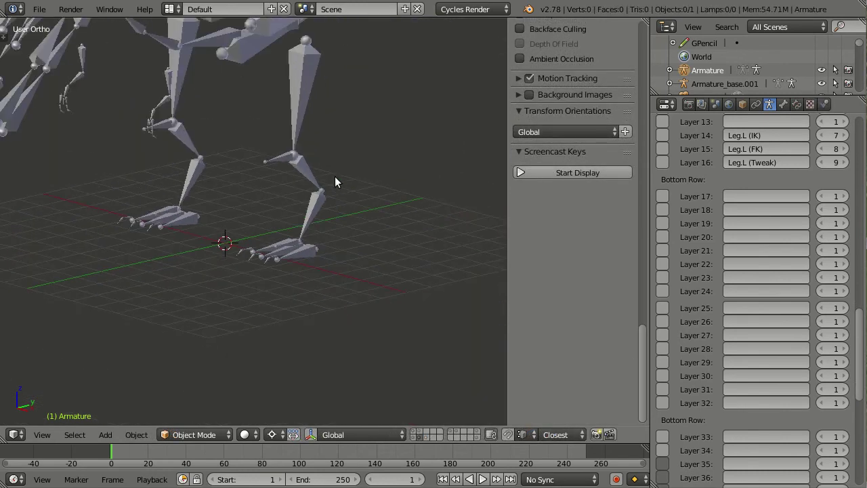
Show the armature data settings scrolled to Rigify Layer Names and Rigify Buttons.
middle_click_drag(334, 176, 351, 263, "shift")
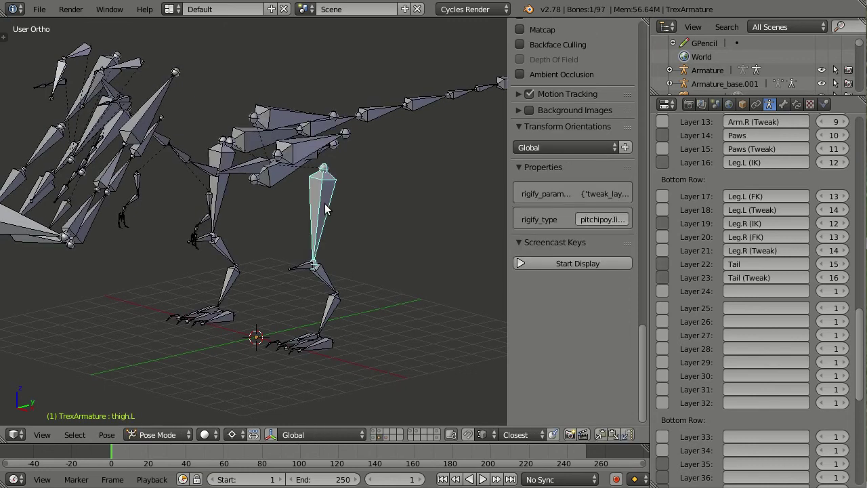
left_click(786, 104)
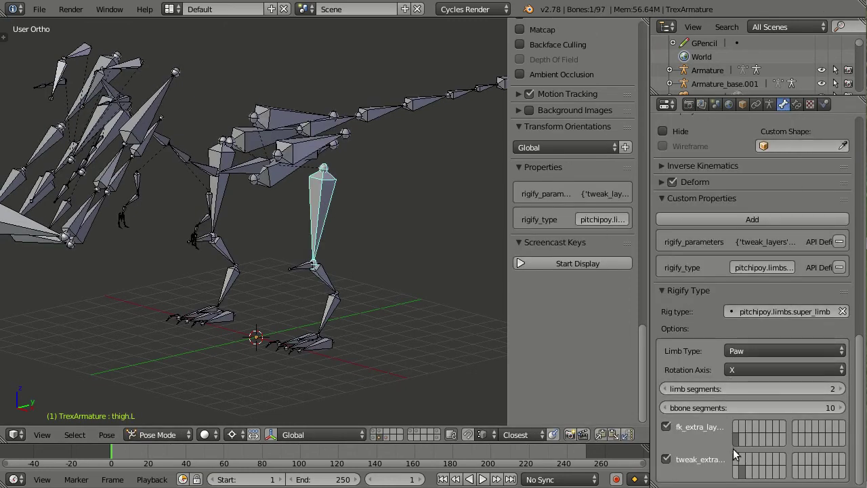
left_click(768, 104)
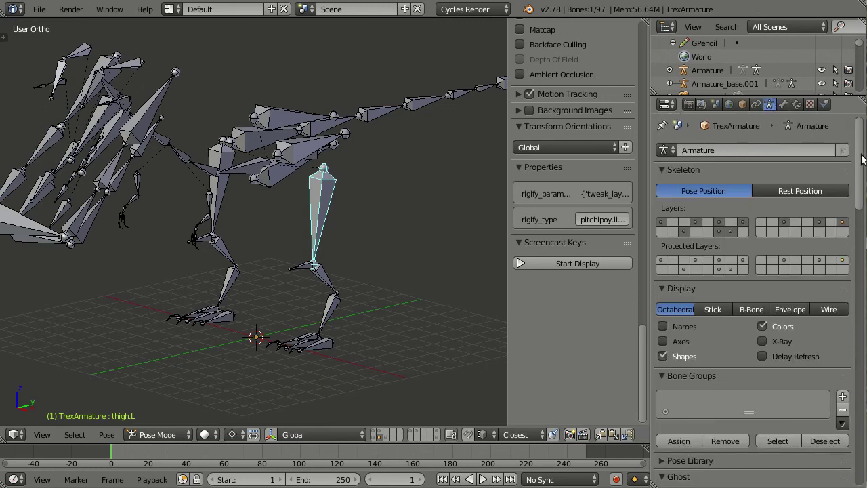
scroll(862, 158, "down", 10)
scroll(861, 158, "down", 5)
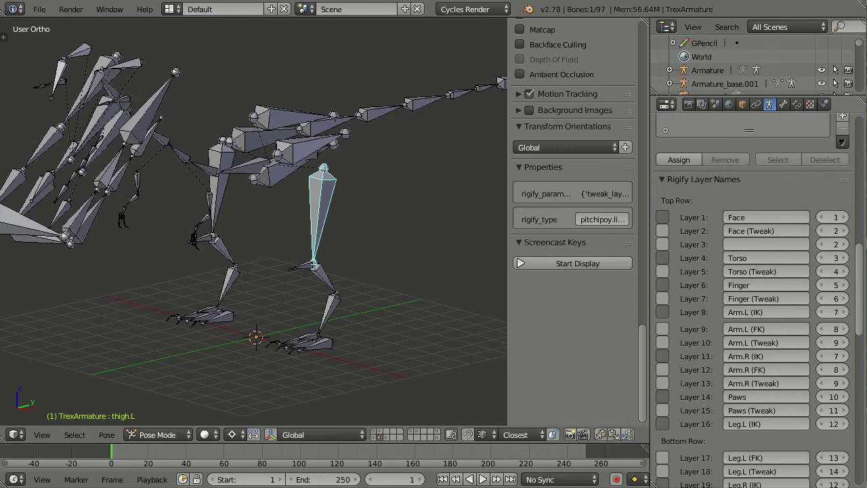
scroll(860, 462, "down", 20)
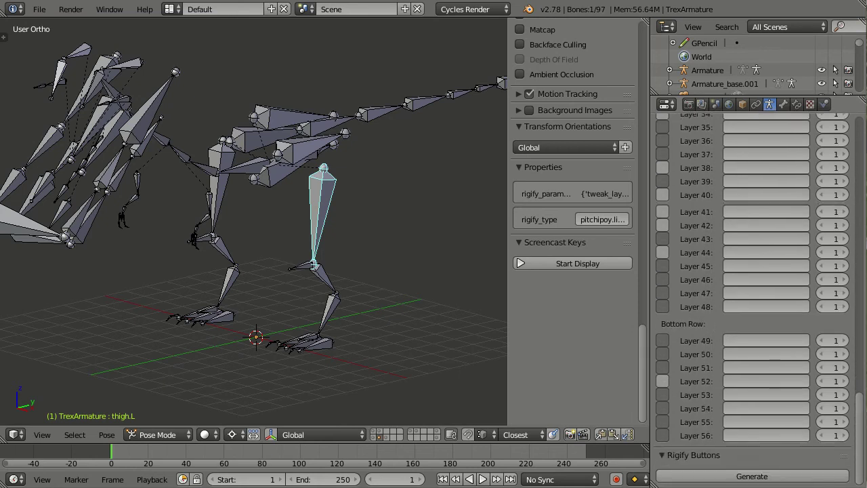
Switch the metarig back to Object Mode.
left_click(170, 434)
left_click(165, 419)
scroll(284, 322, "down", 3)
Generate the T-rex rig, select its left foot IK control and show the extra bone layer.
scroll(300, 307, "up", 2)
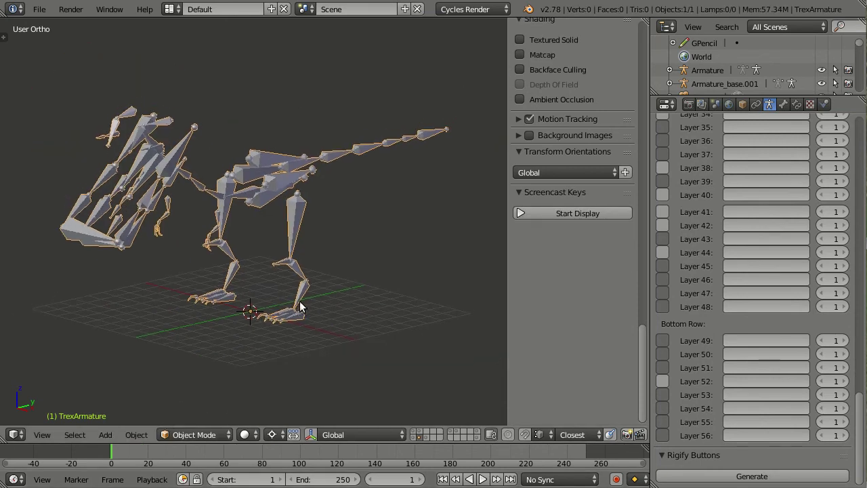
scroll(300, 307, "up", 1, "shift")
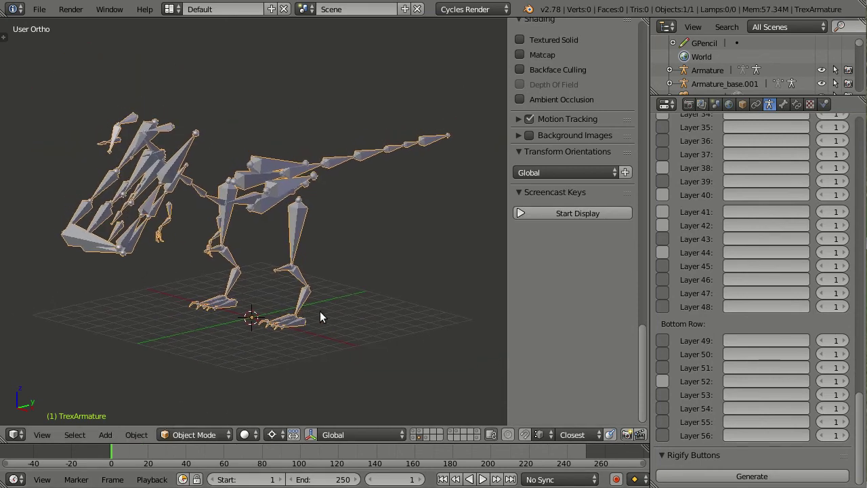
left_click(791, 476)
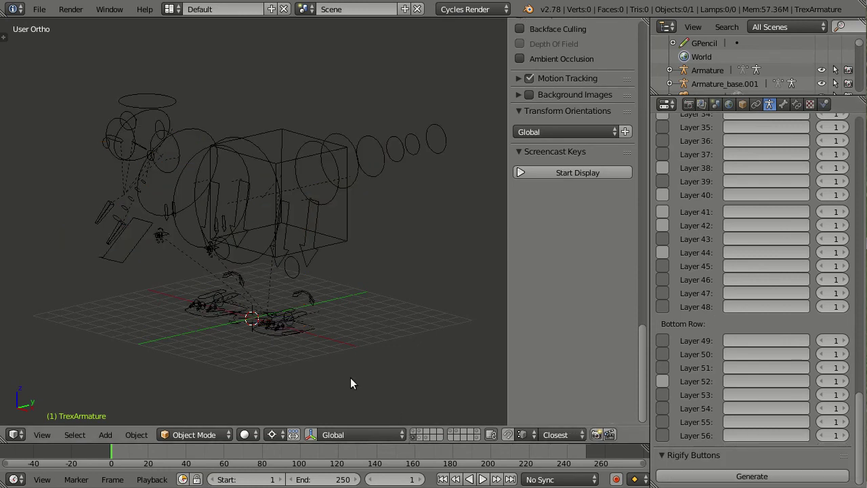
right_click(290, 333)
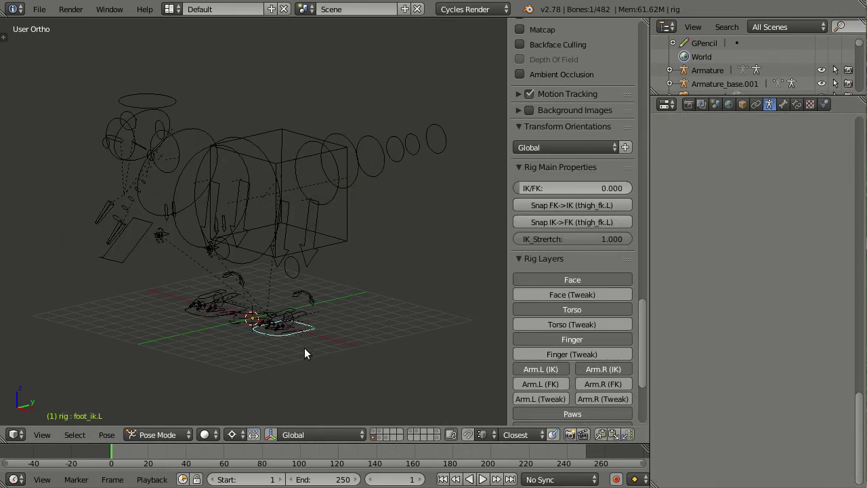
middle_click_drag(304, 349, 342, 342)
middle_click_drag(393, 332, 406, 325)
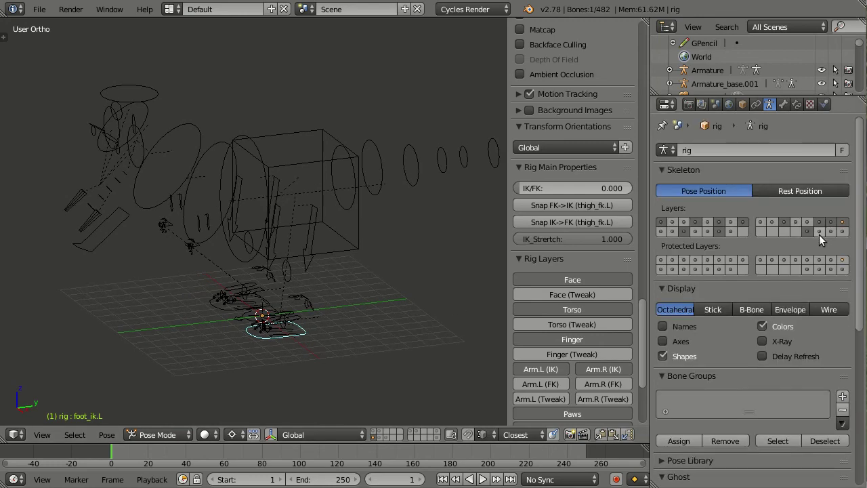
left_click(819, 232, "shift")
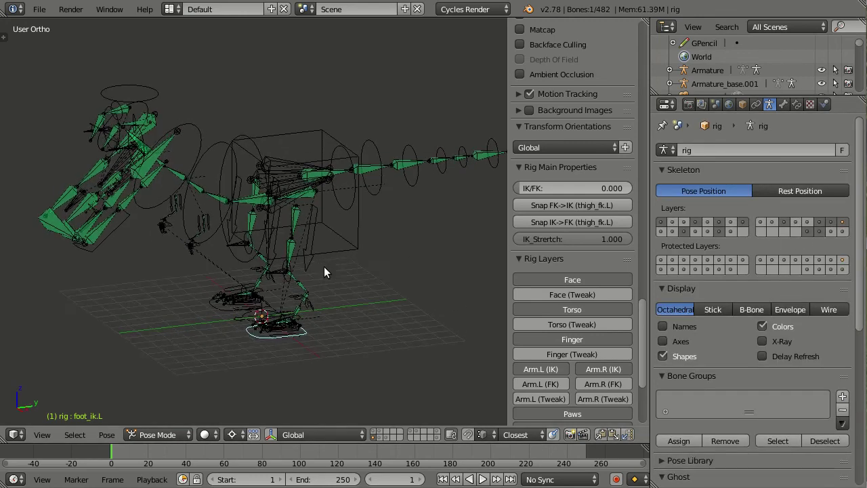
Test-move the left foot control, then lower the torso control.
right_click(300, 335)
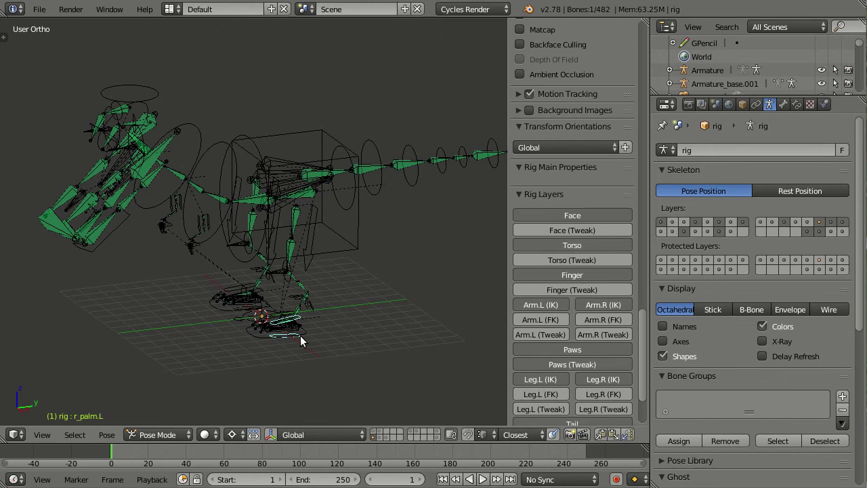
right_click(263, 339)
key("g")
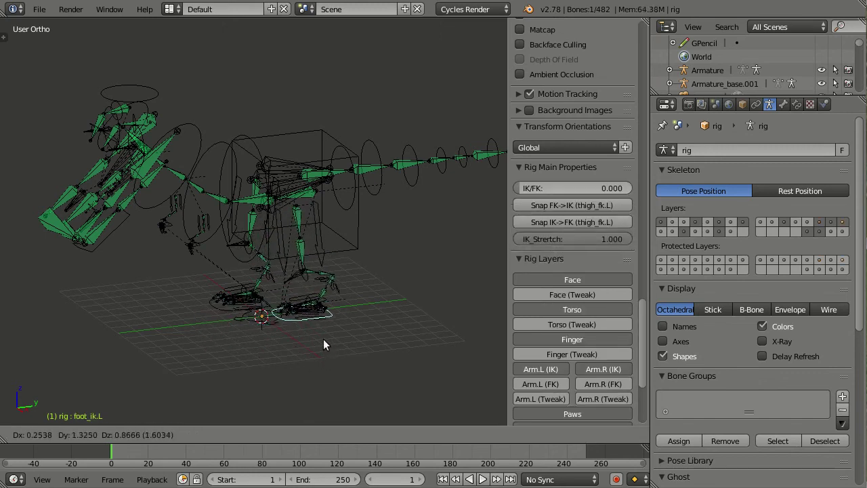
key("Escape")
right_click(321, 248)
key("g")
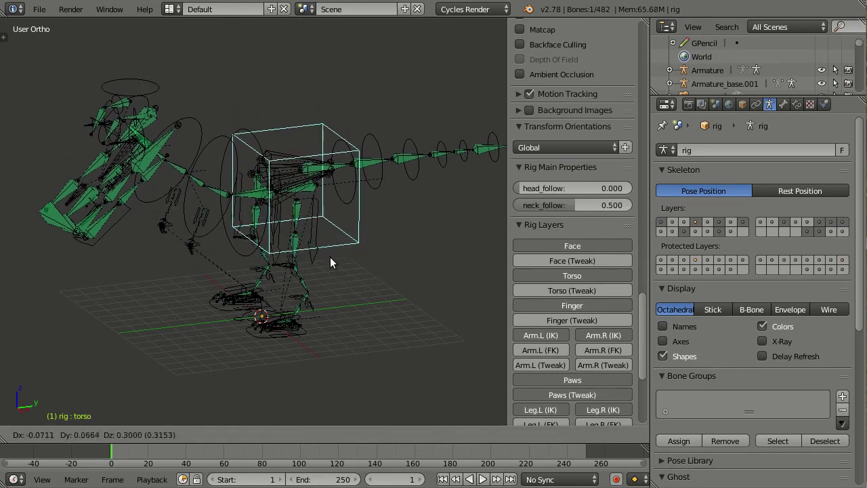
left_click(327, 245)
right_click(365, 335)
Toggle the Torso bone layer and show the layer holding the dinosaur mesh.
scroll(365, 335, "up", 1)
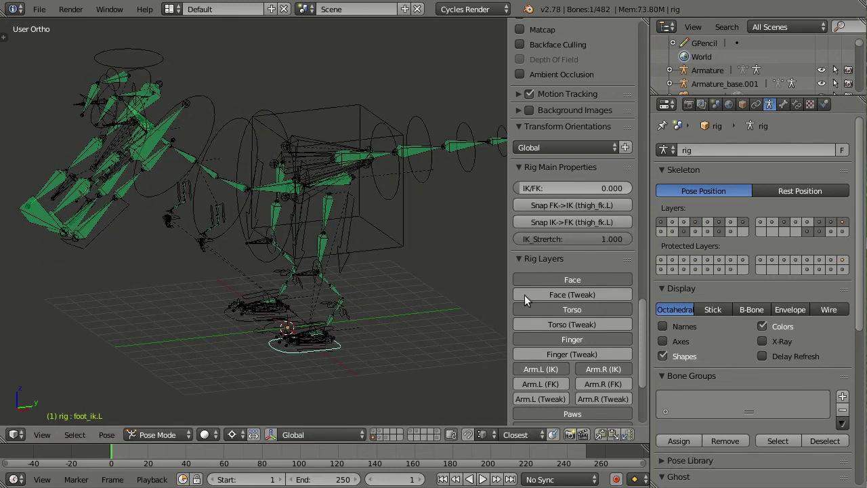
left_click(551, 278)
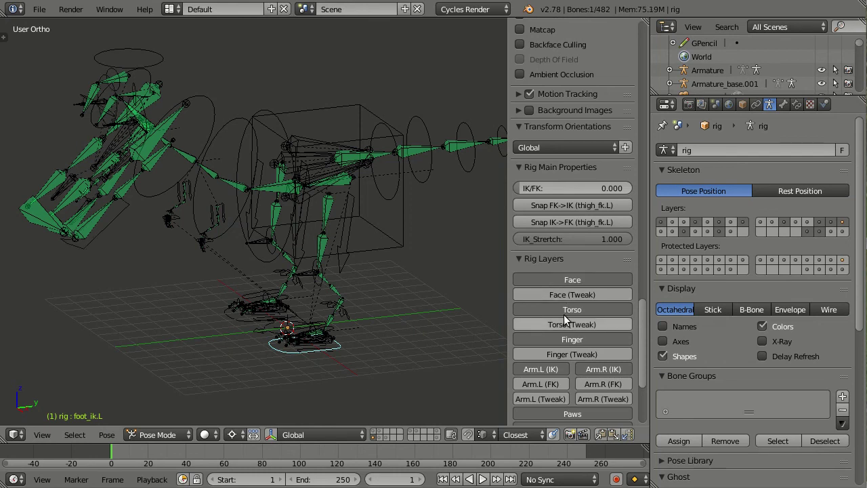
left_click(566, 310)
left_click(566, 310)
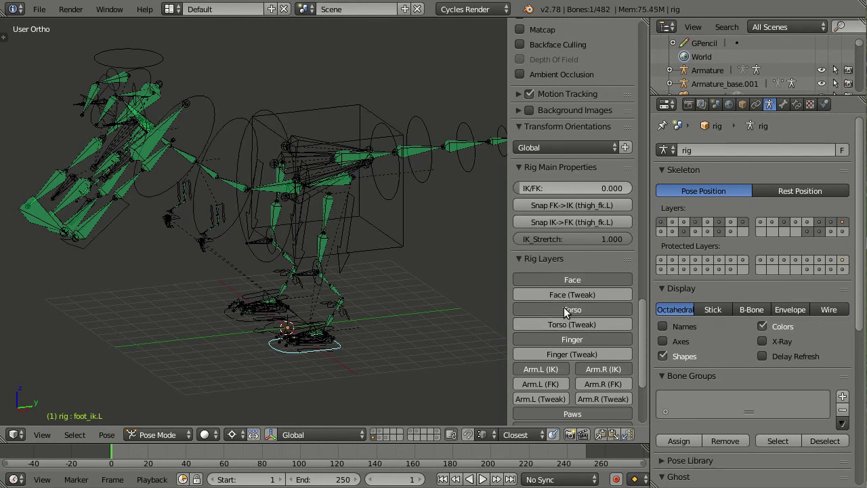
scroll(567, 310, "down", 3)
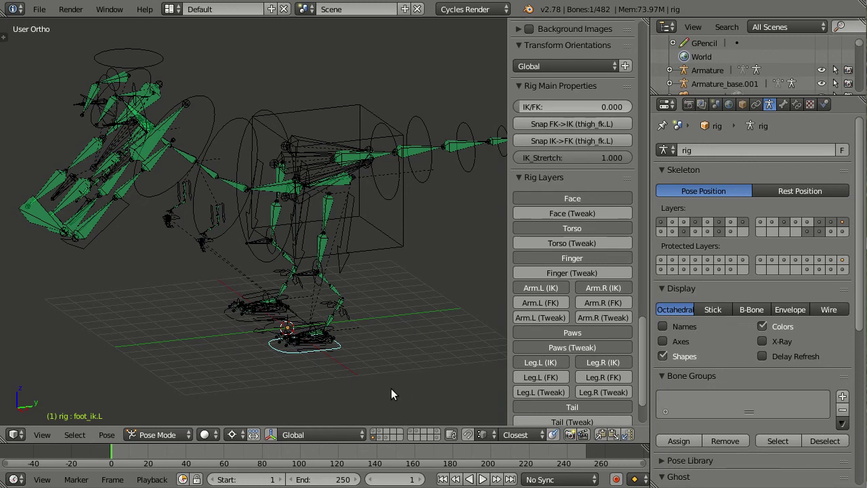
left_click(377, 432, "shift")
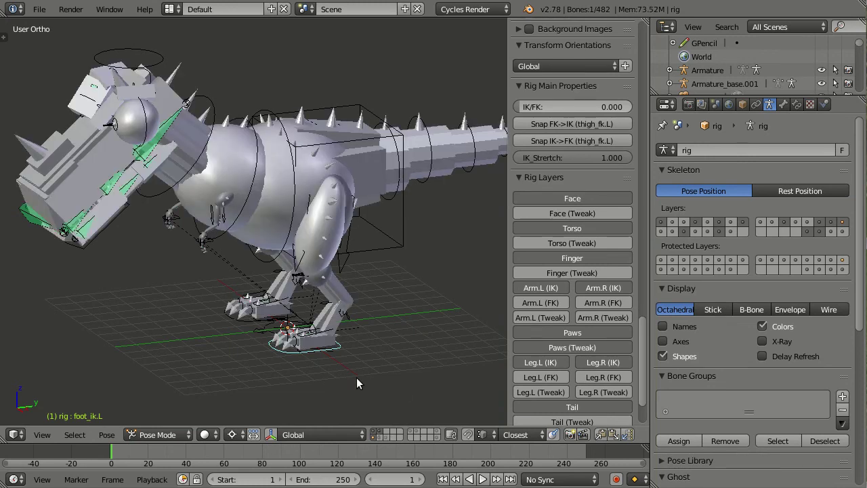
Switch the viewport shading to Material to show the dinosaur's red and white colours.
key("g")
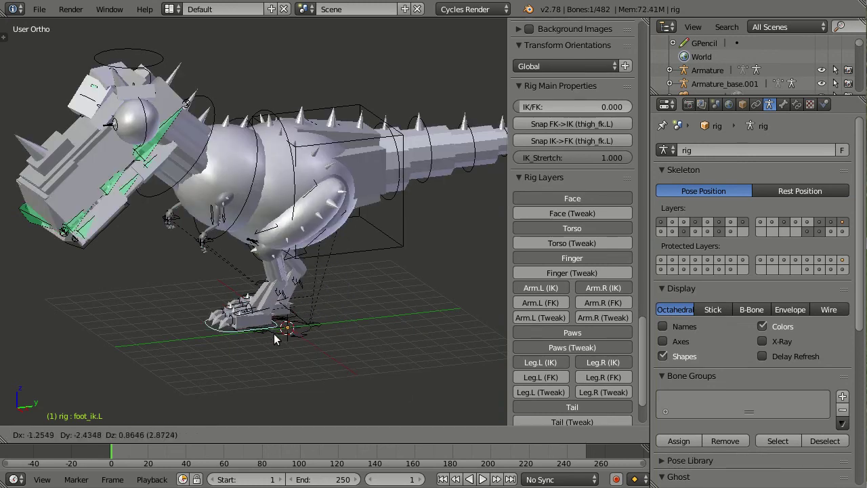
right_click(348, 349)
left_click(206, 434)
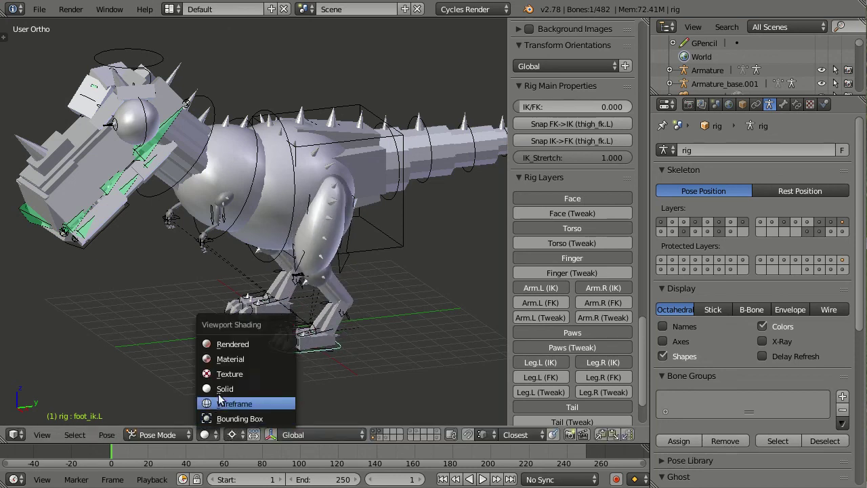
left_click(230, 358)
Move the torso control up to raise the dinosaur's body.
key("g")
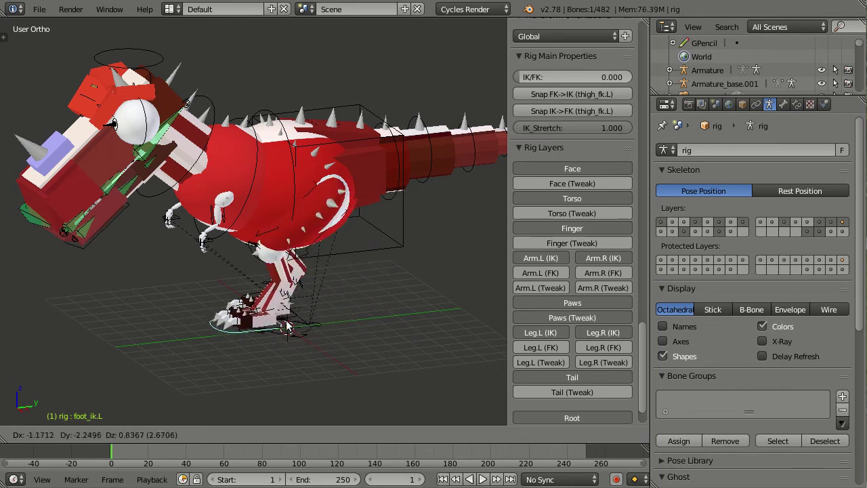
right_click(364, 266)
right_click(372, 246)
key("g")
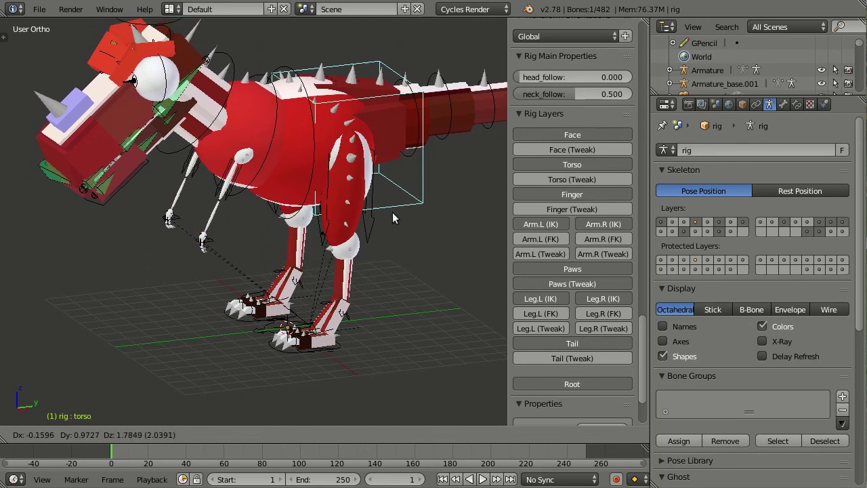
left_click(390, 238)
Set IK_Stretch to 0 on both foot IK controls, then select both hand IK controls.
right_click(332, 357)
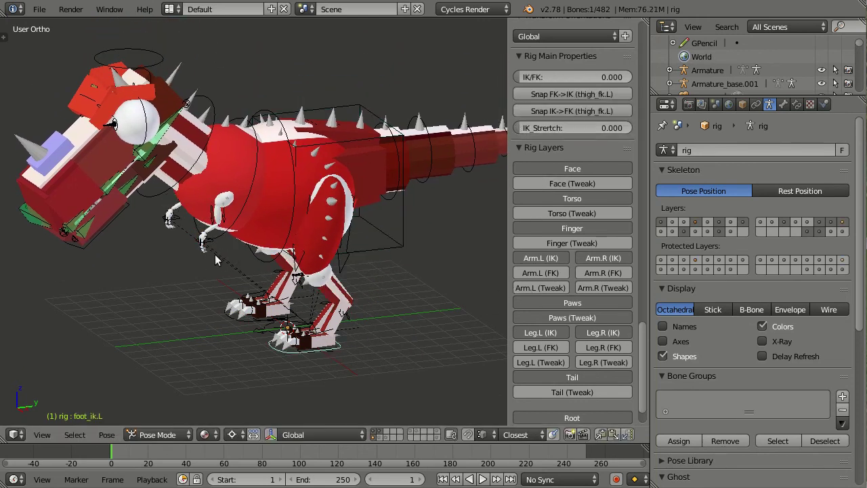
right_click(237, 325)
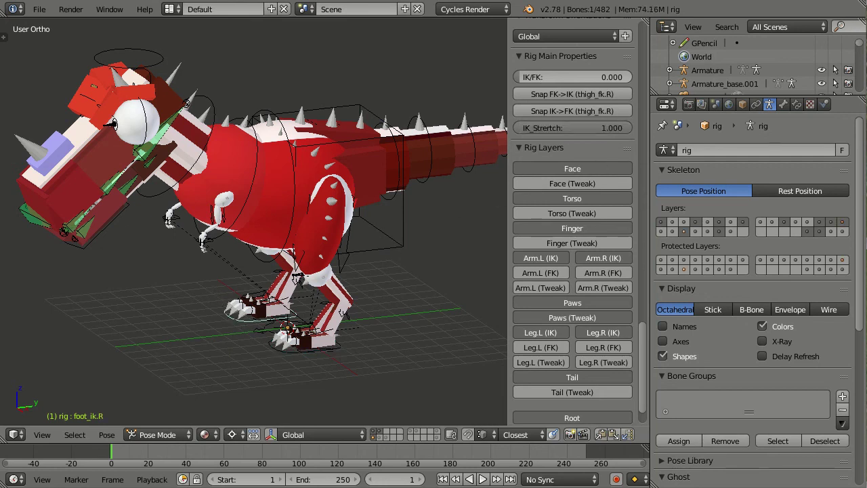
left_click_drag(573, 128, 521, 128)
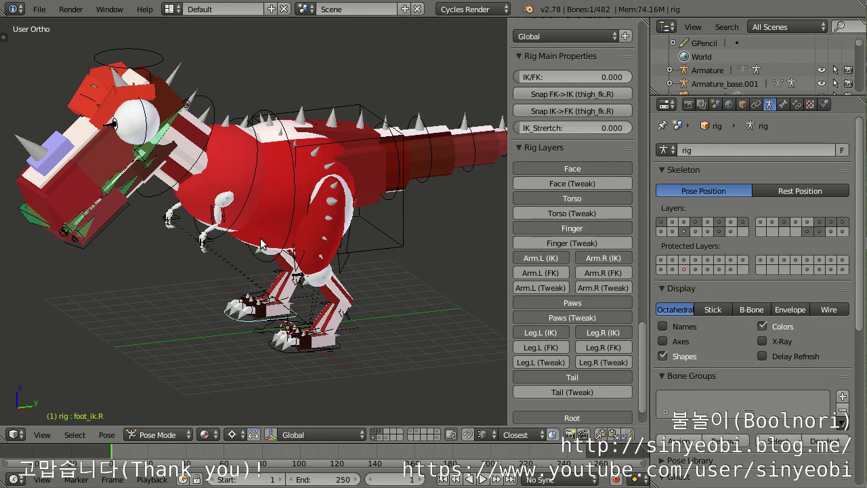
right_click(187, 224)
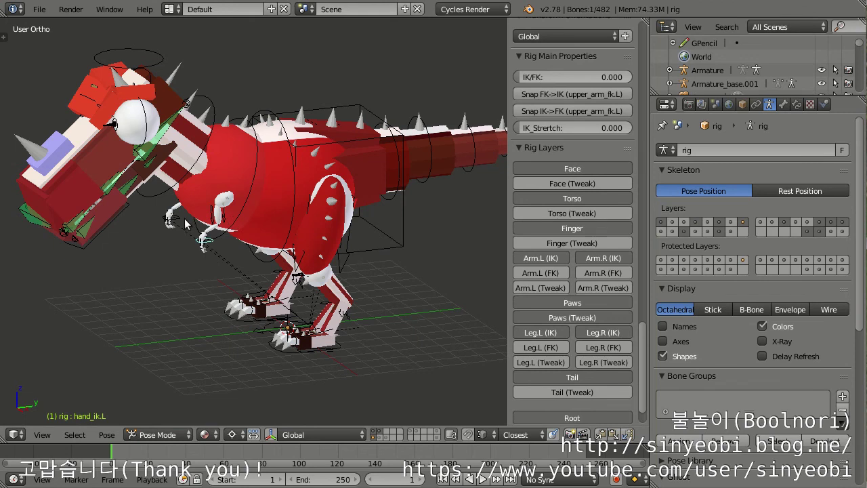
right_click(170, 217)
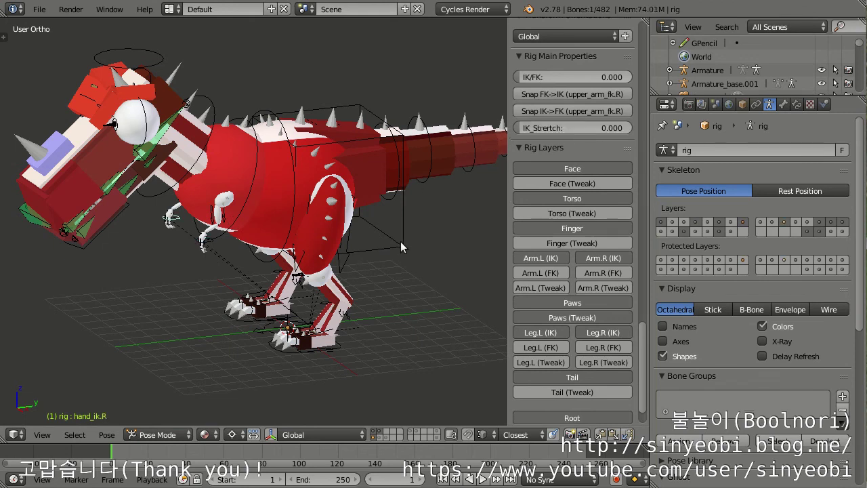